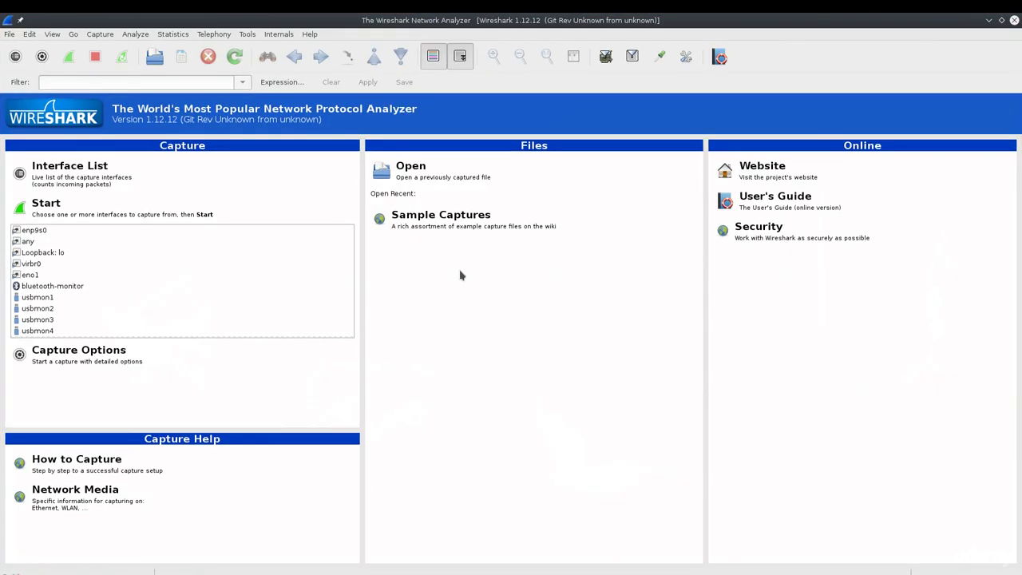
# Select the "any" interface and start a live packet capture on it
pyautogui.click(91, 252)
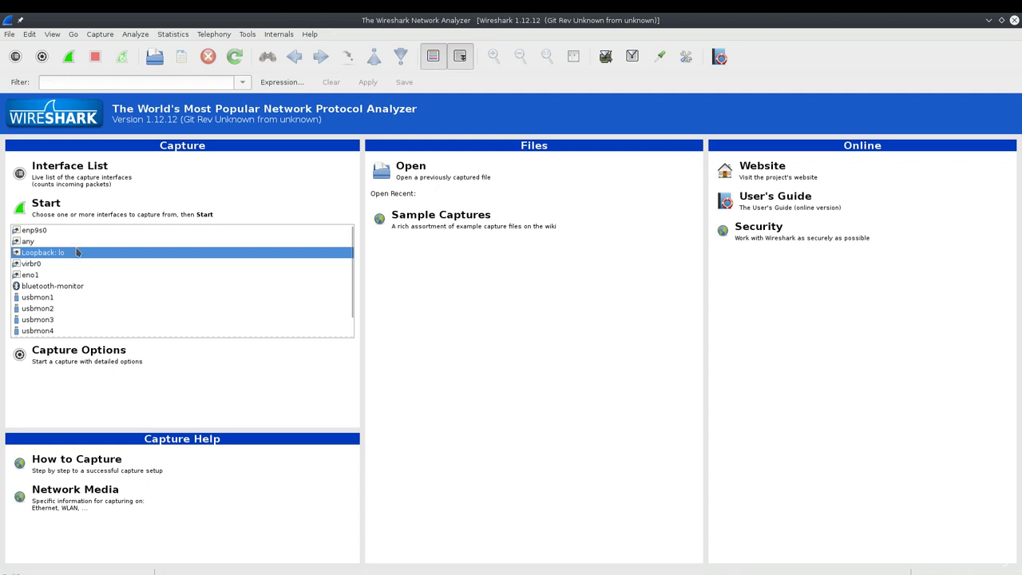
pyautogui.click(76, 285)
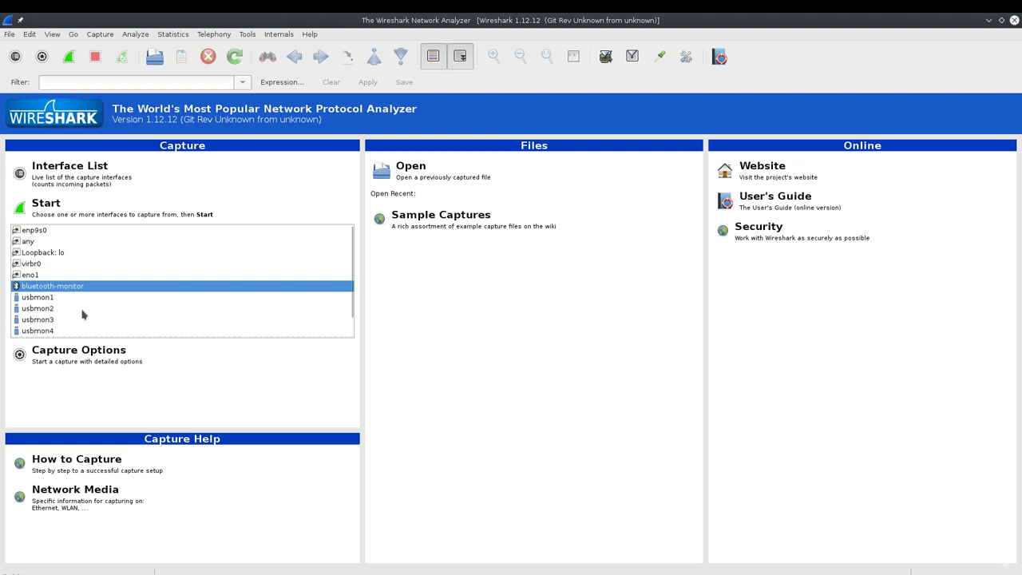
pyautogui.click(46, 242)
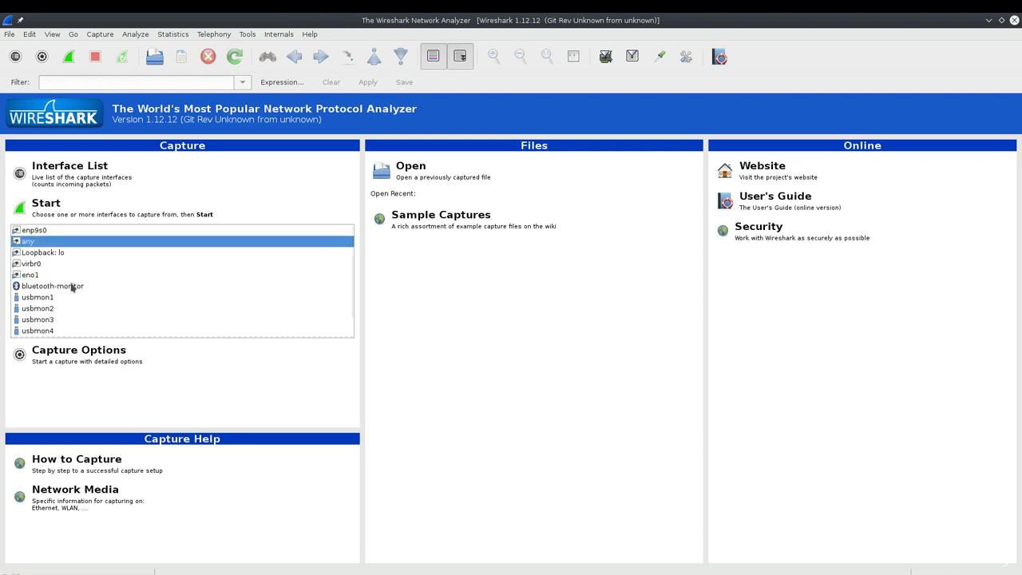
pyautogui.scroll(-1, 173, 315)
pyautogui.scroll(1, 174, 315)
pyautogui.click(69, 56)
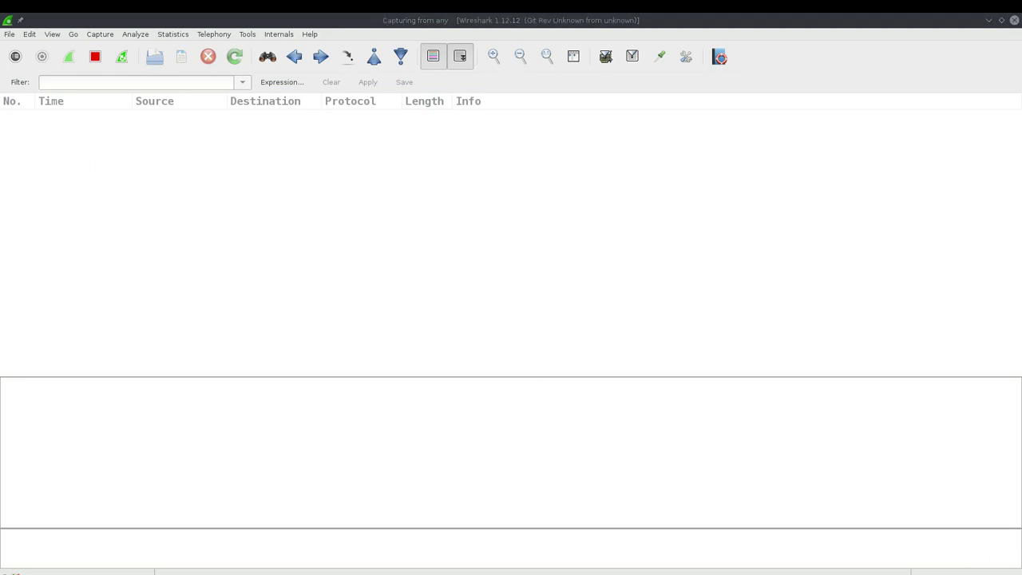
# Switch to the Konsole terminal, place it below the packet list, run ping google.com and stop it after three replies
pyautogui.hotkey('alt', 'Tab')
pyautogui.moveTo(427, 142); pyautogui.dragTo(646, 376)
pyautogui.write('ping google.com')
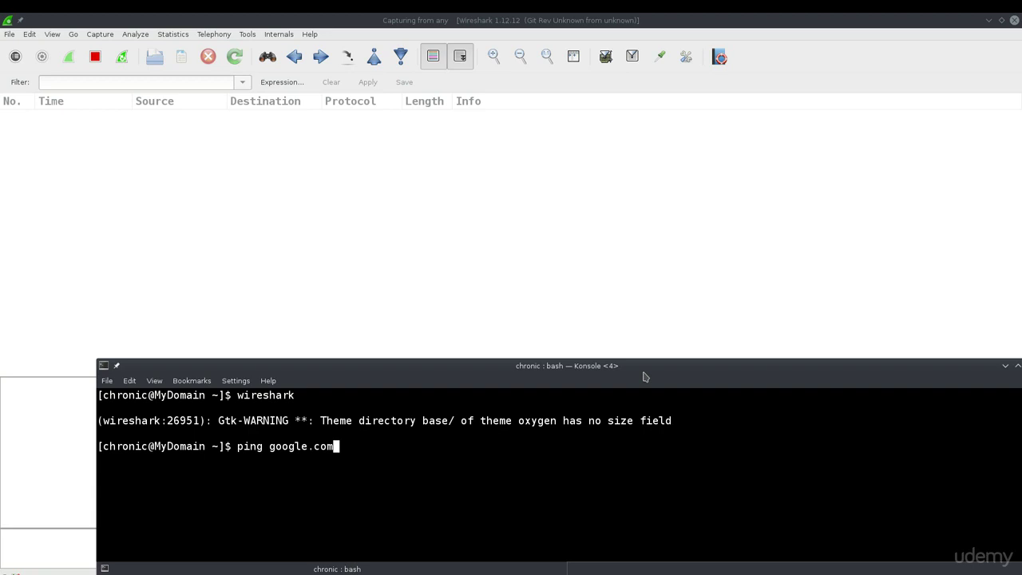
pyautogui.press('Return')
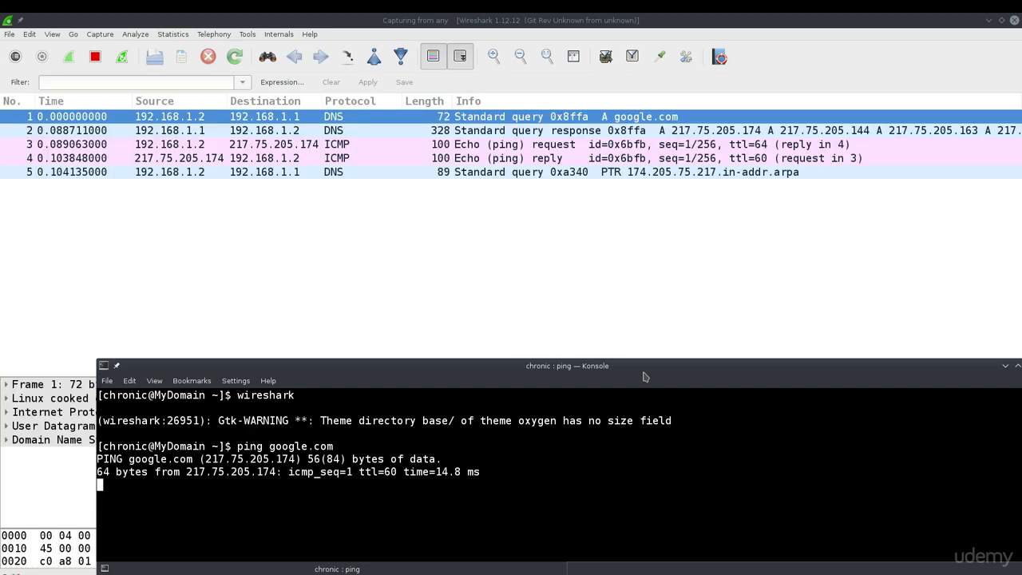
pyautogui.hotkey('ctrl', 'c')
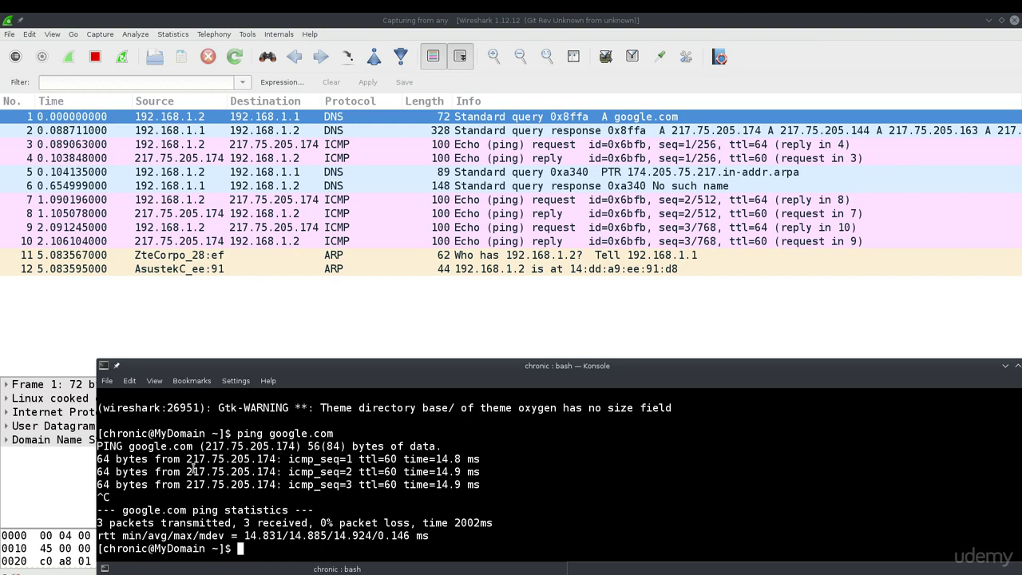
# Highlight the ping command and its replies in the terminal, and clear the terminal away from the packet capture
pyautogui.moveTo(248, 433); pyautogui.dragTo(321, 439)
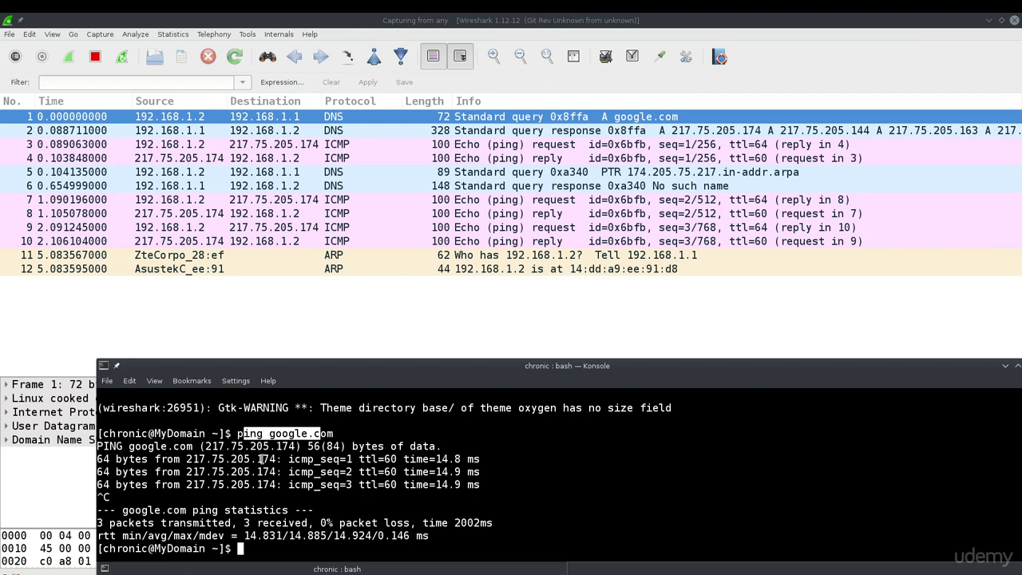
pyautogui.moveTo(117, 460); pyautogui.dragTo(492, 485)
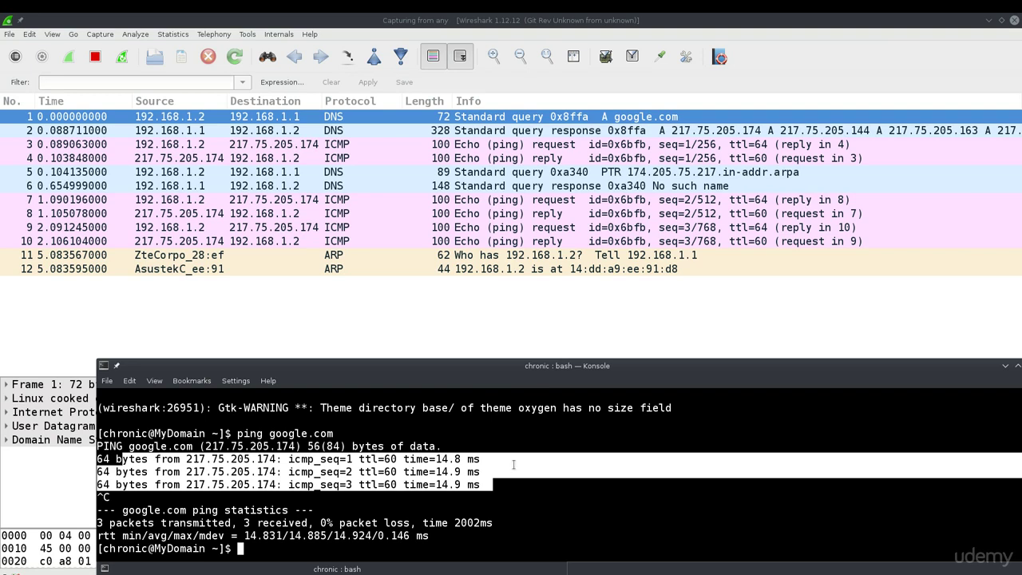
pyautogui.moveTo(642, 377); pyautogui.dragTo(0, 359)
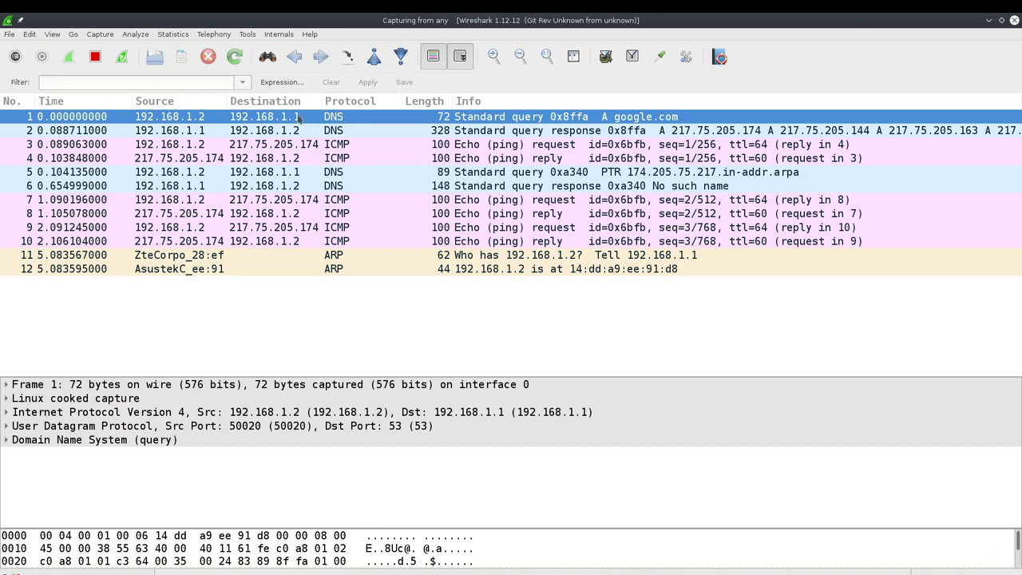
# Switch to Firefox and load its start page to generate web traffic, and return to the Wireshark capture
pyautogui.click(182, 81)
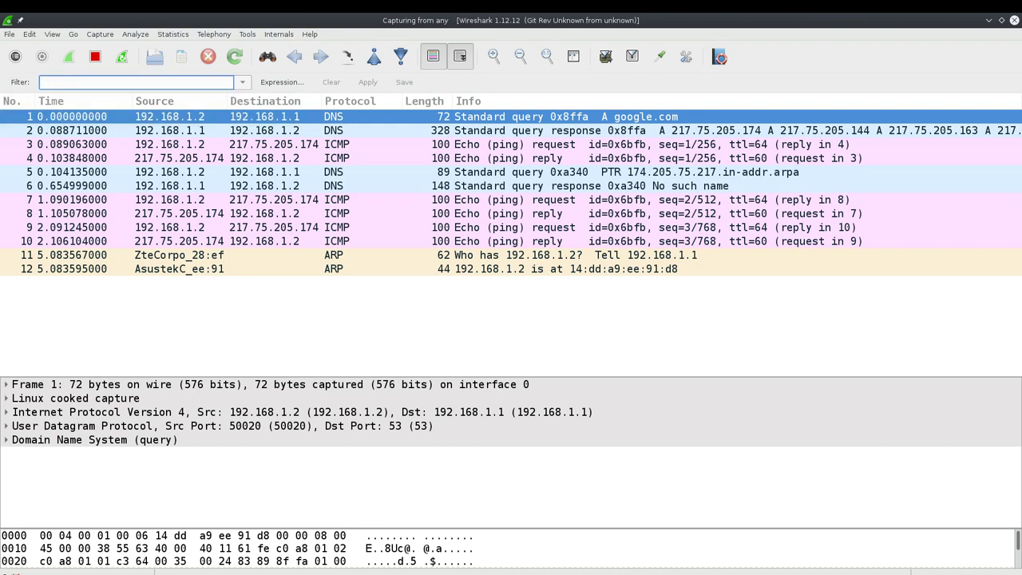
pyautogui.hotkey('alt', 'Tab')
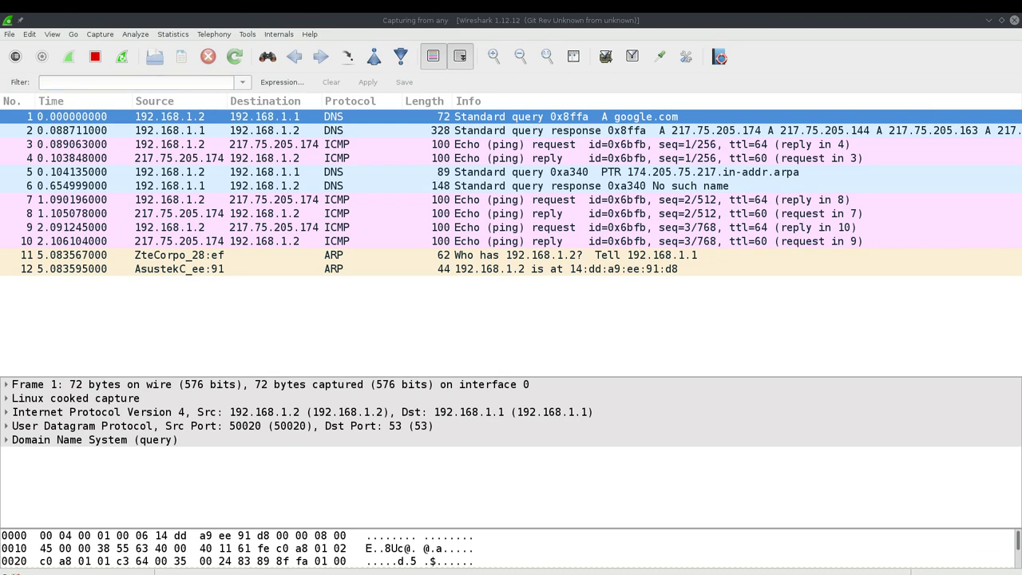
pyautogui.hotkey('alt', 'Tab')
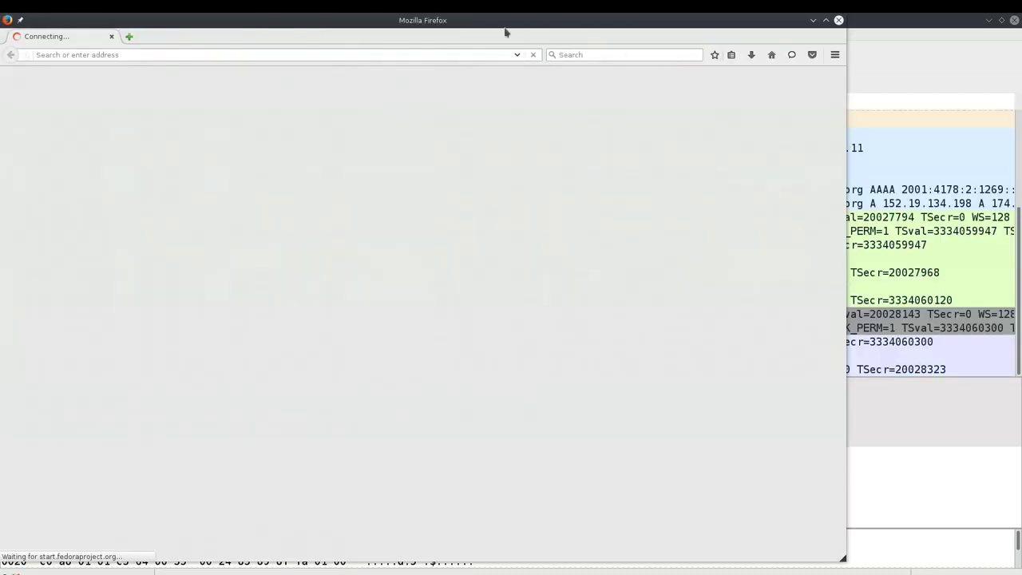
pyautogui.hotkey('alt', 'Tab')
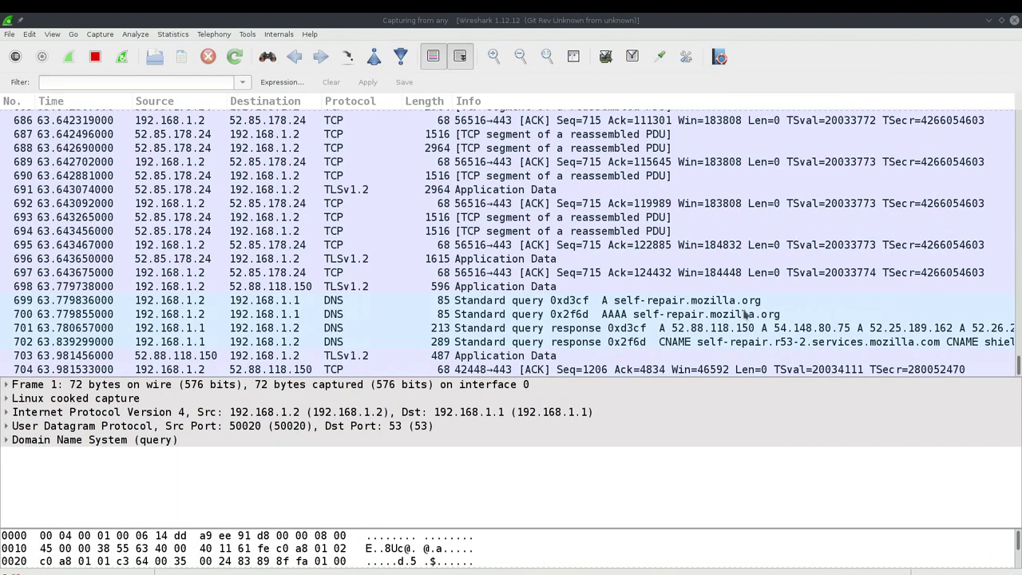
pyautogui.click(185, 83)
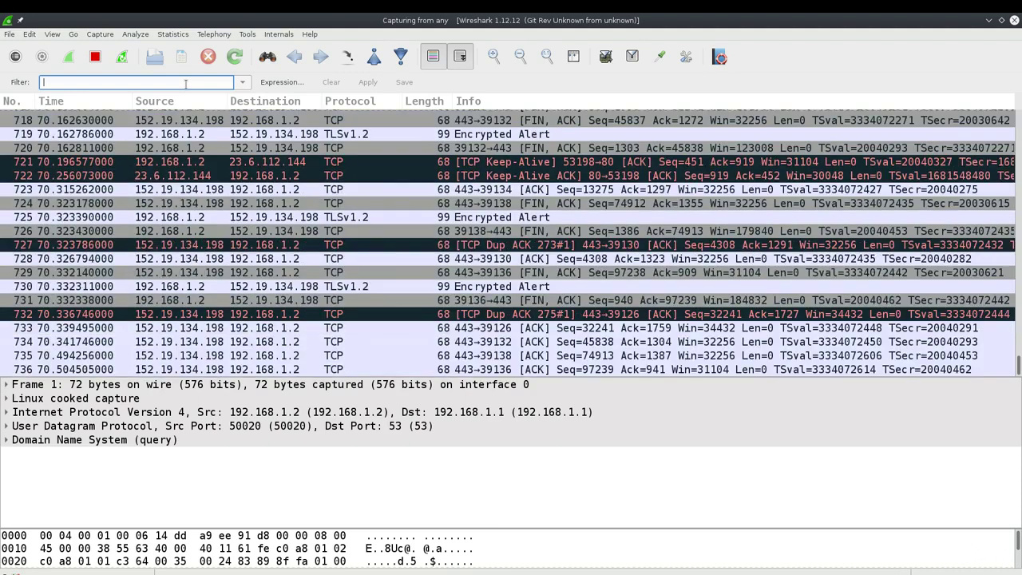
pyautogui.write('tcp')
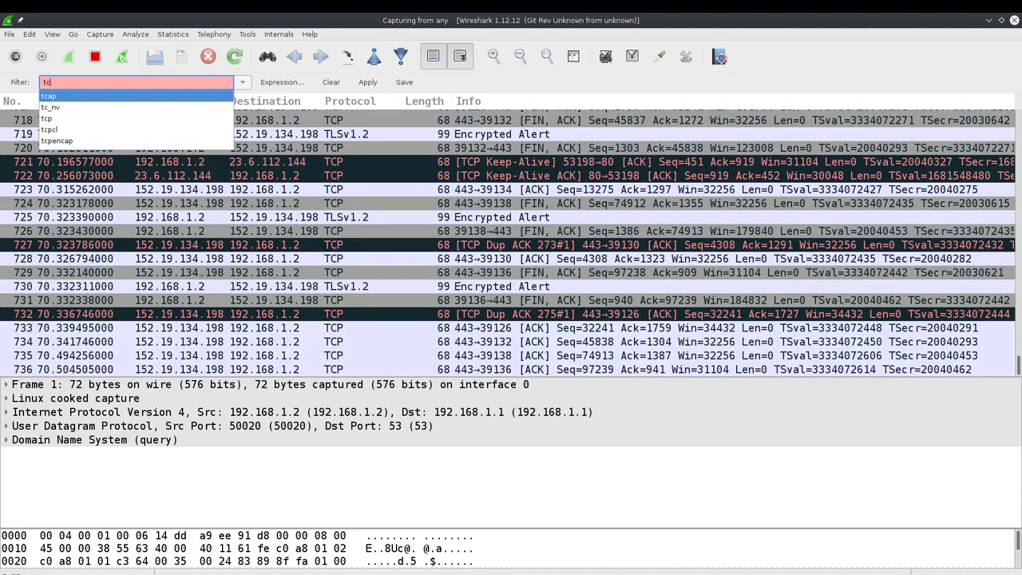
pyautogui.press('BackSpace')
pyautogui.press('BackSpace')
pyautogui.press('BackSpace')
pyautogui.write('udp')
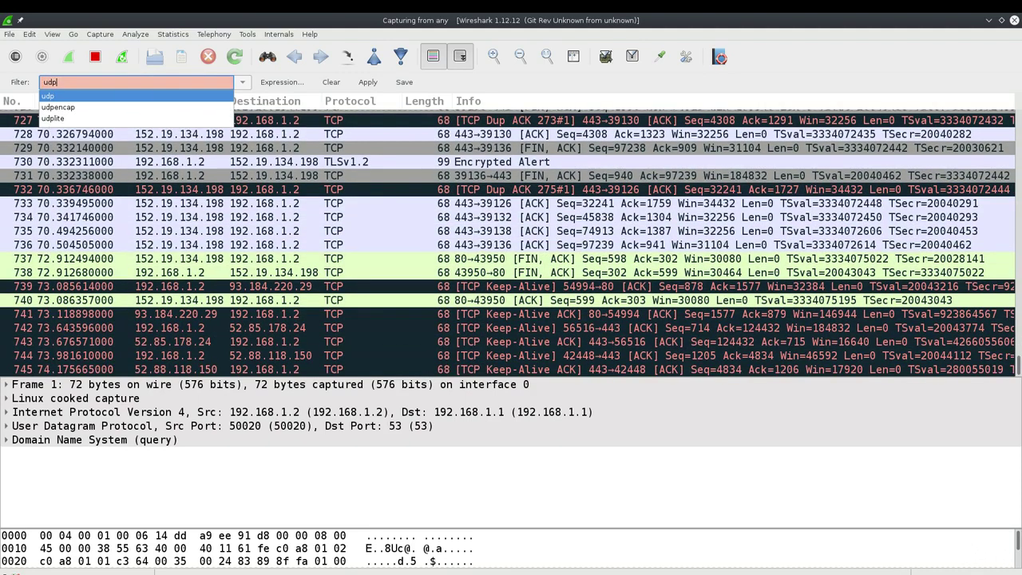
pyautogui.write('.port')
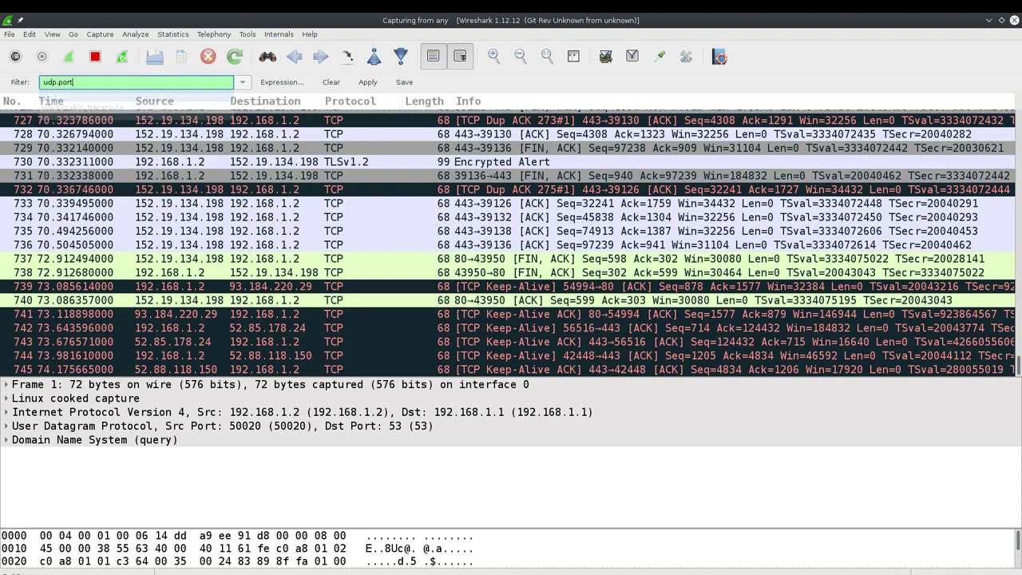
pyautogui.write(' eq')
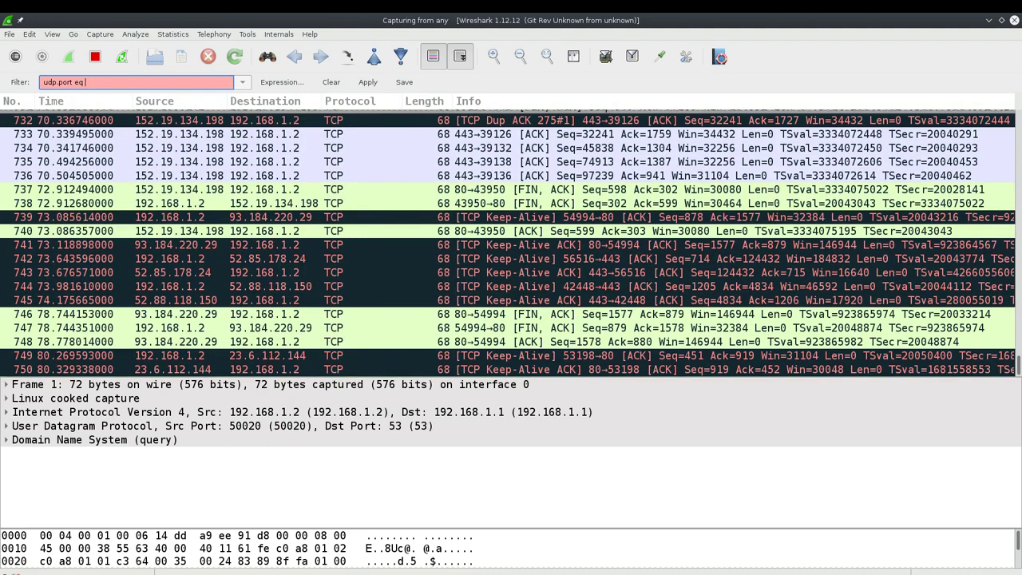
pyautogui.press('BackSpace')
pyautogui.press('BackSpace')
pyautogui.press('BackSpace')
pyautogui.press('BackSpace')
pyautogui.press('BackSpace')
pyautogui.press('BackSpace')
pyautogui.press('BackSpace')
pyautogui.press('BackSpace')
pyautogui.press('BackSpace')
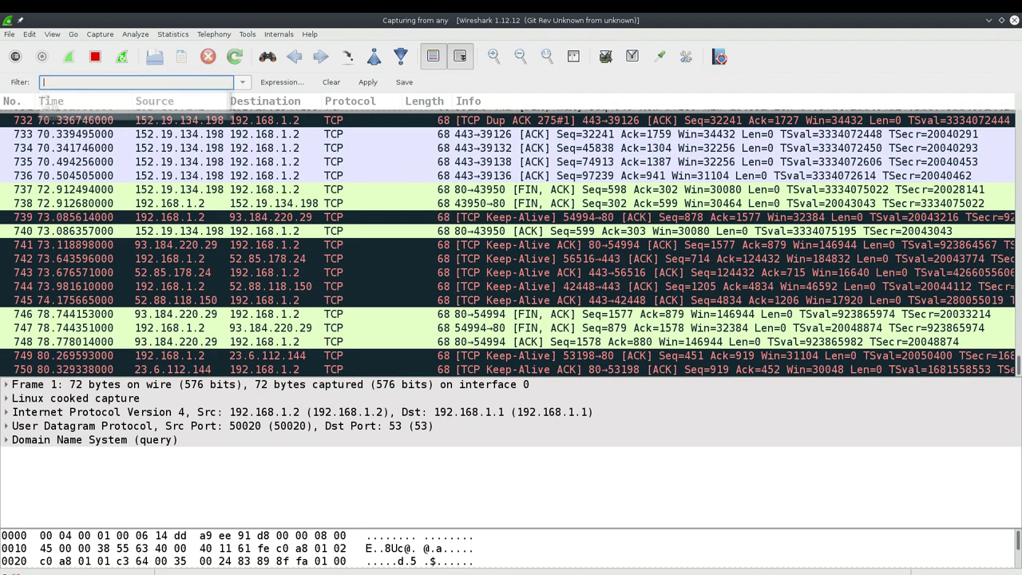
# Apply the display filter udp.port eq 53 to the captured packets
pyautogui.write('p')
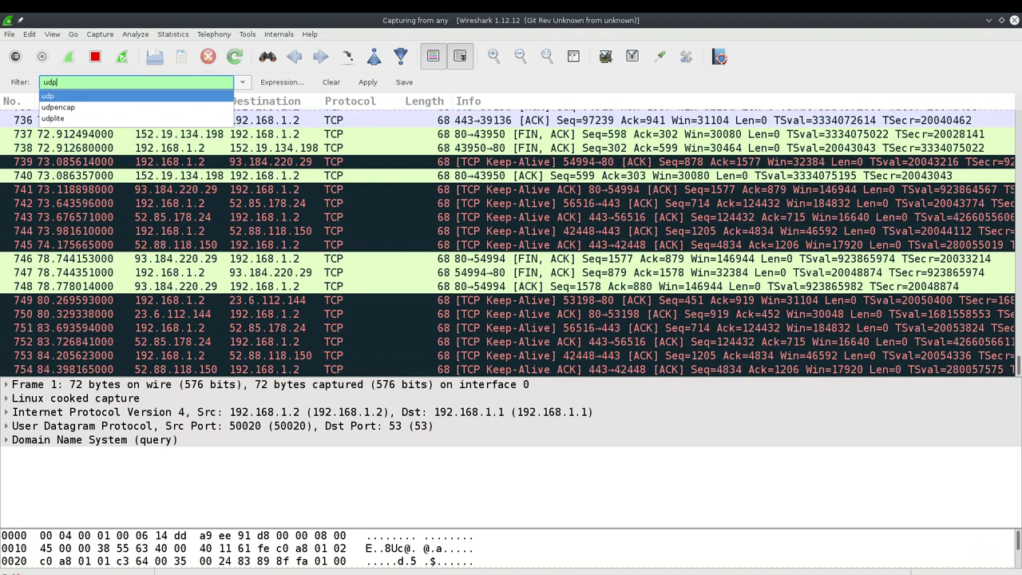
pyautogui.write('.')
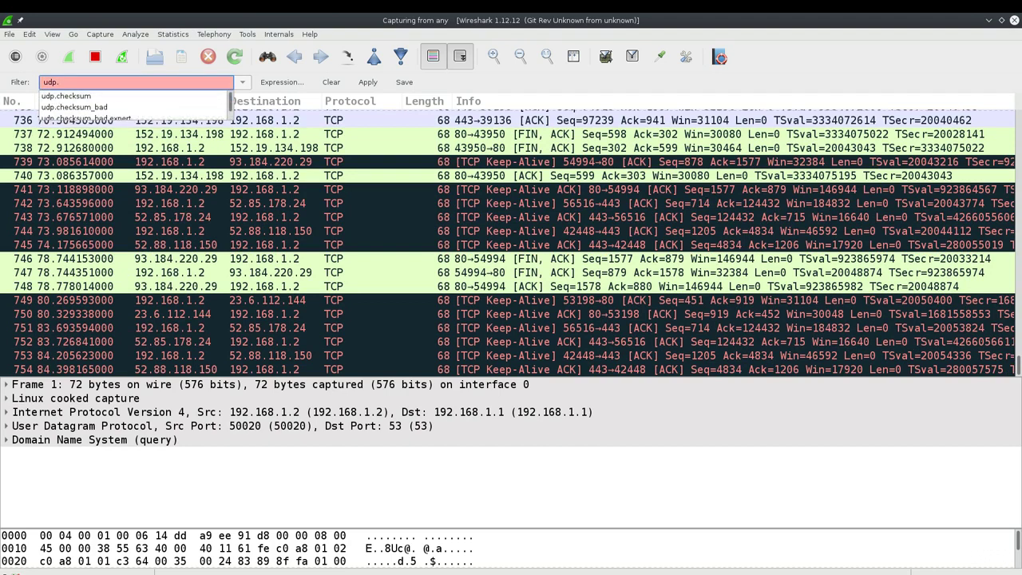
pyautogui.write('port')
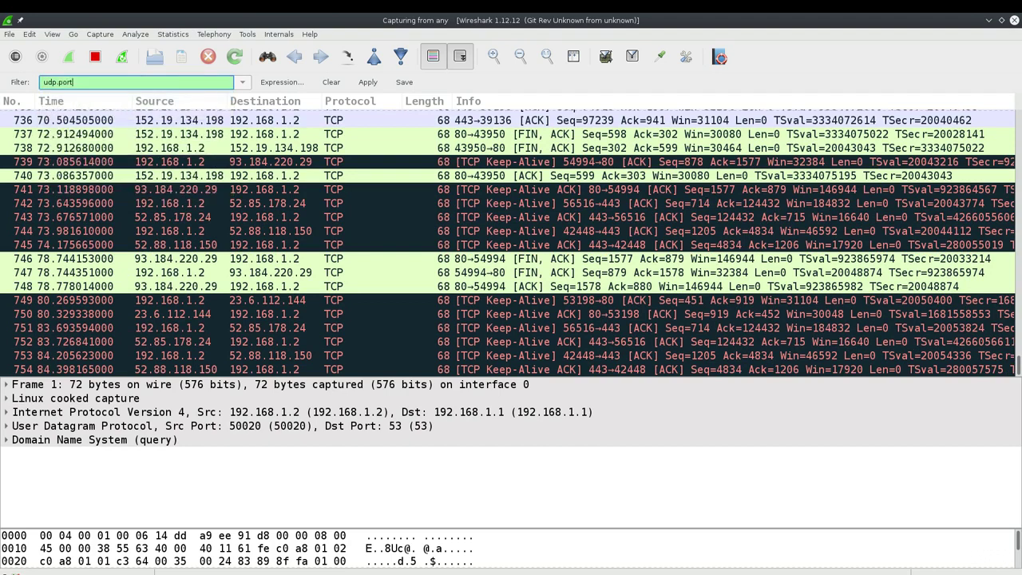
pyautogui.write(' eq')
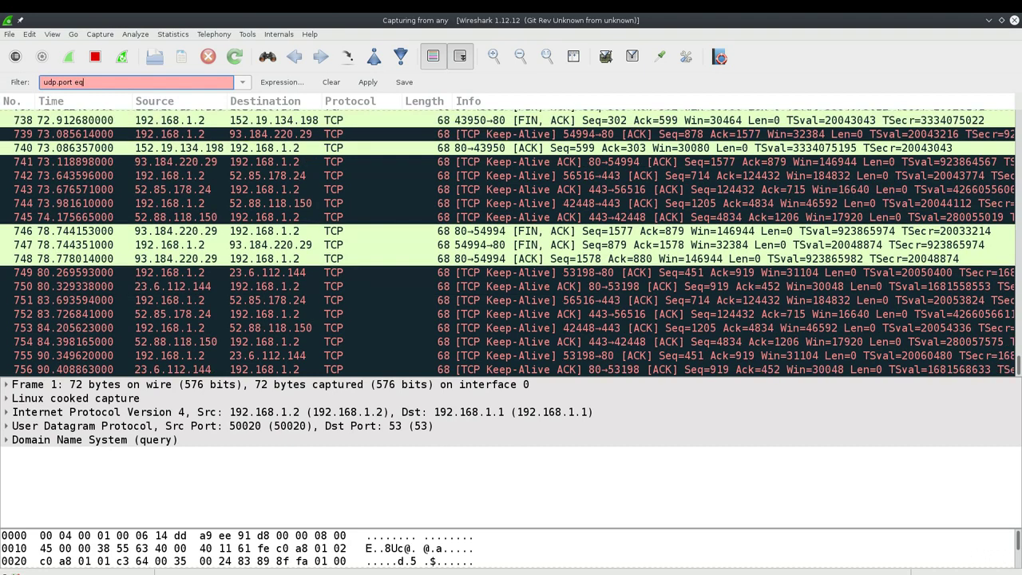
pyautogui.write(' 53')
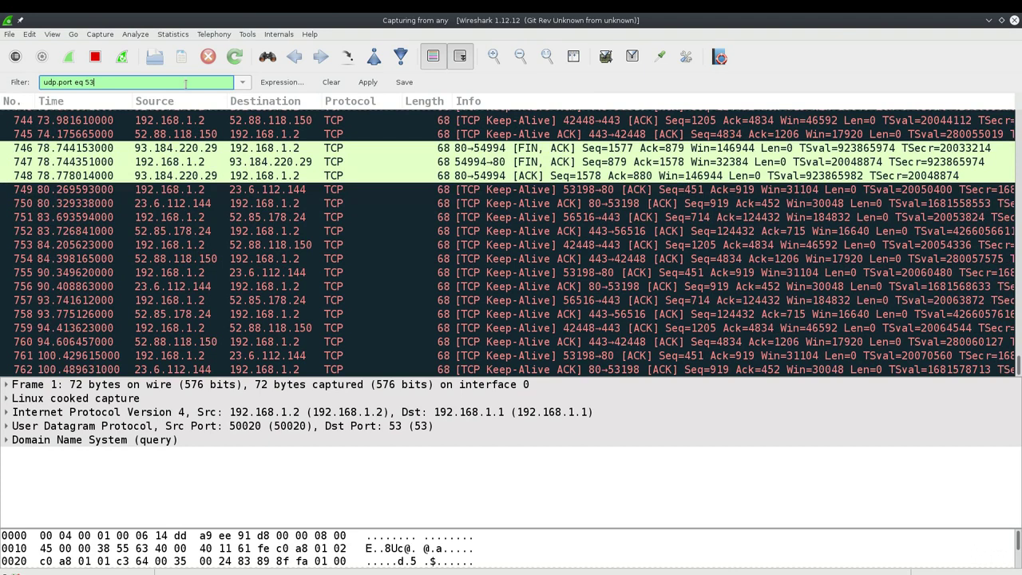
pyautogui.press('Return')
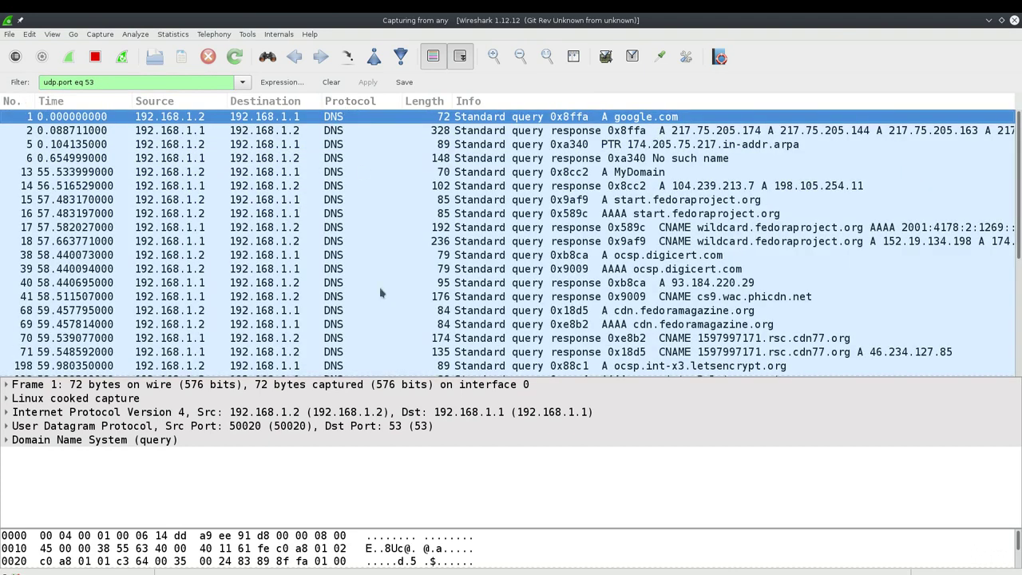
# Examine the filtered DNS queries and responses, including the start.fedoraproject.org and ocsp.digicert.com lookups
pyautogui.scroll(-5, 375, 272)
pyautogui.scroll(5, 382, 344)
pyautogui.scroll(-1, 340, 136)
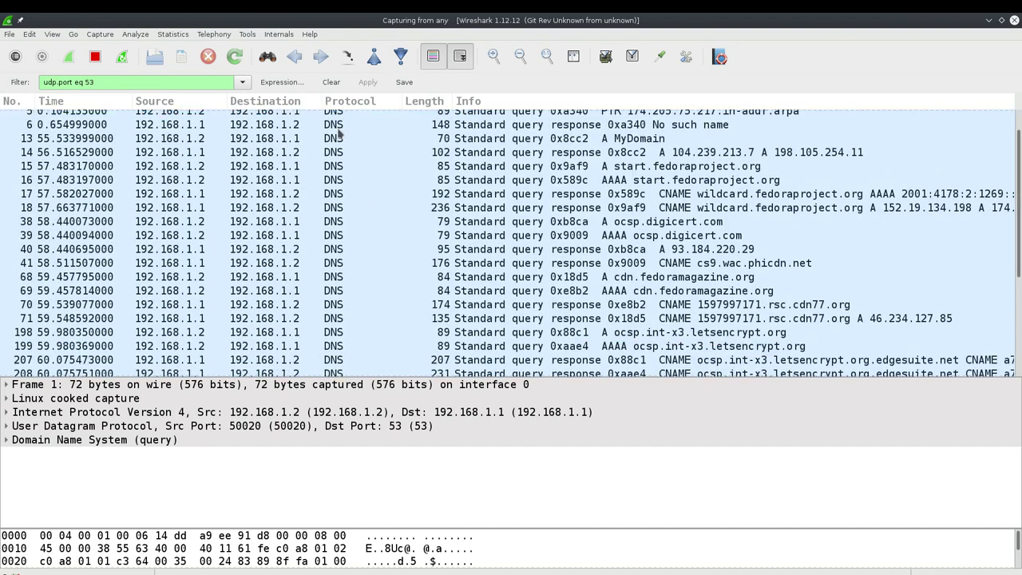
pyautogui.scroll(-4, 340, 136)
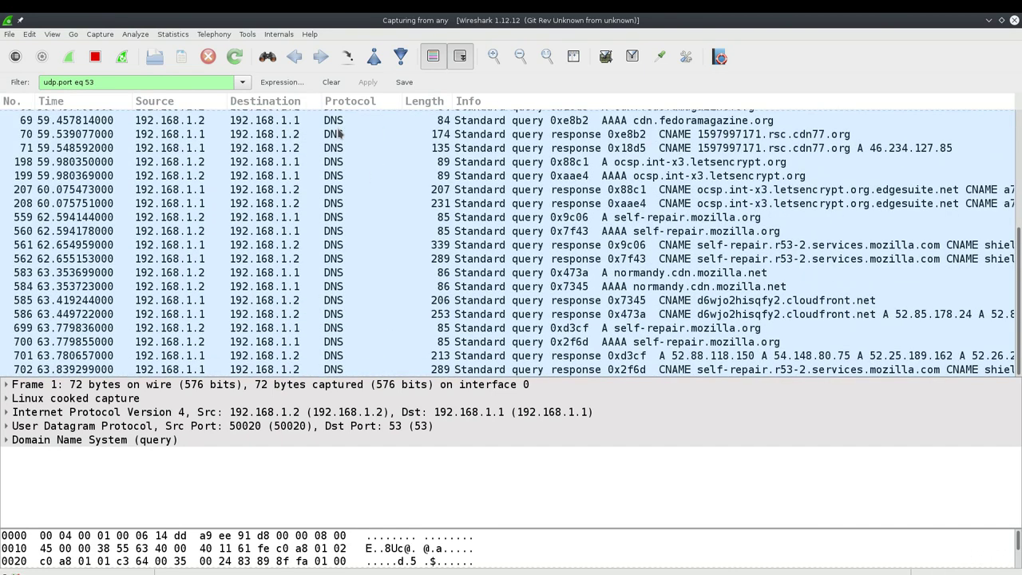
pyautogui.scroll(1, 339, 136)
pyautogui.scroll(4, 340, 135)
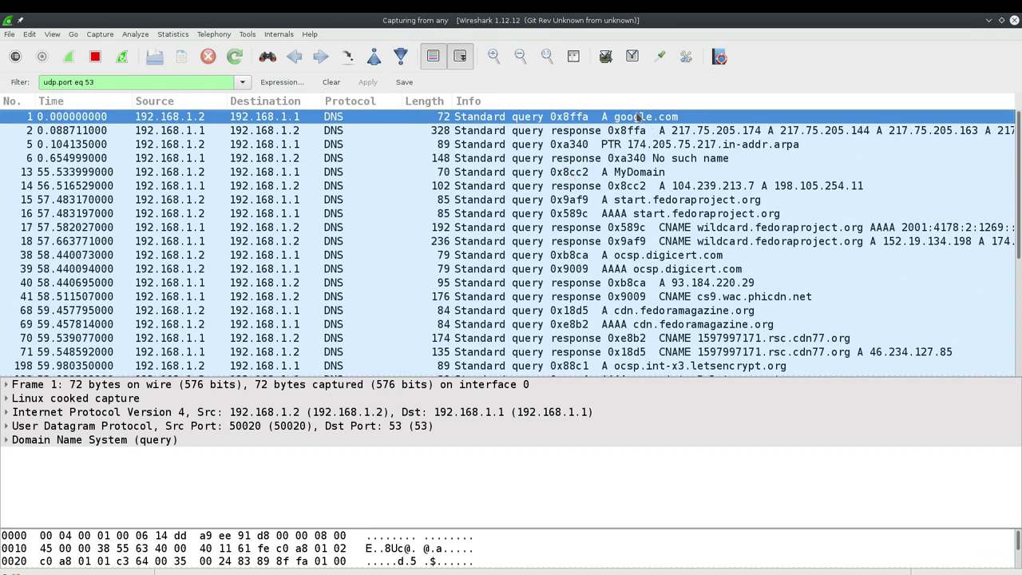
pyautogui.click(693, 217)
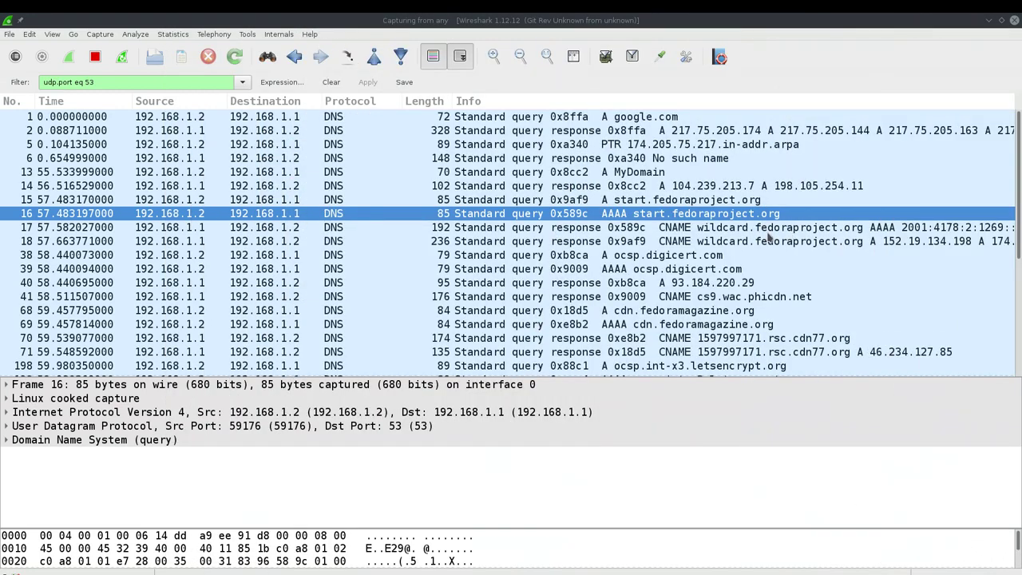
pyautogui.click(706, 257)
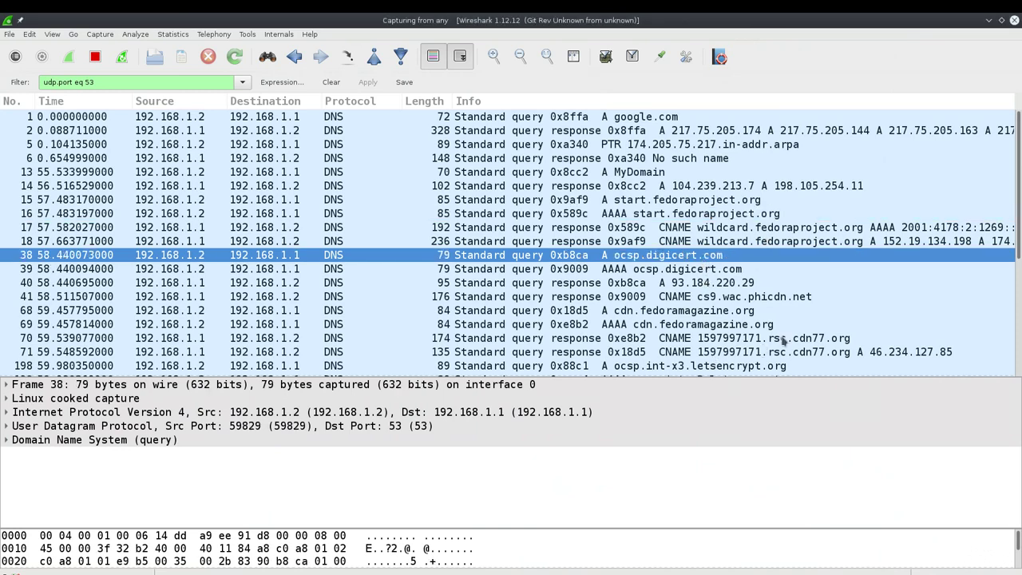
pyautogui.scroll(-5, 767, 349)
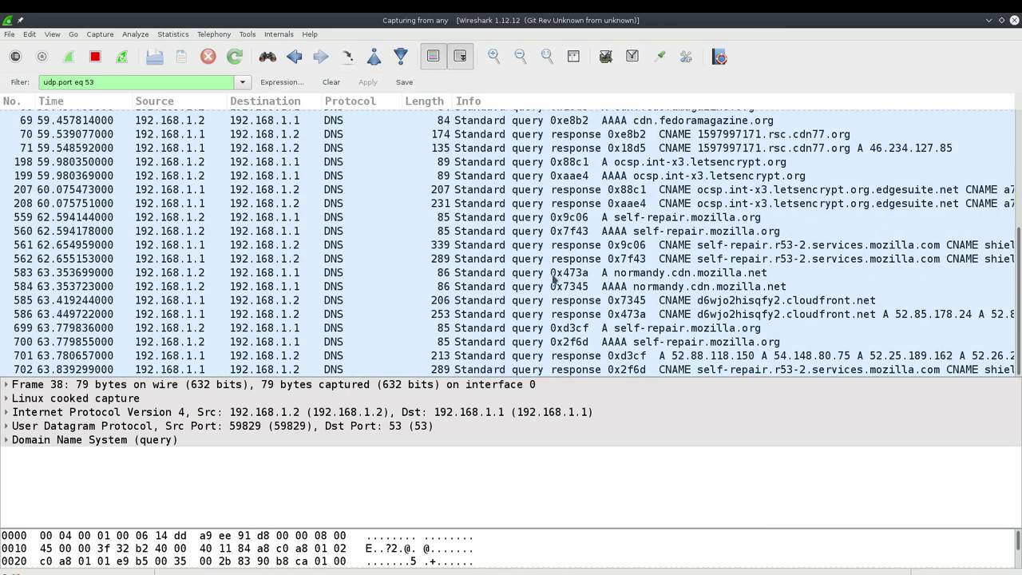
pyautogui.scroll(5, 555, 280)
# Change the port in the display filter to 80 and apply udp.port eq 80
pyautogui.click(134, 82)
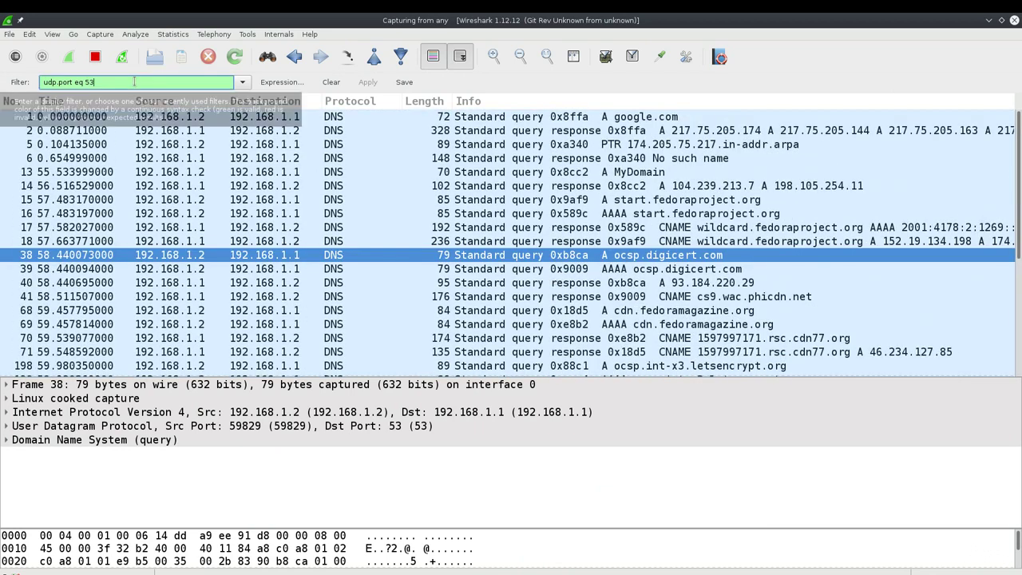
pyautogui.press('BackSpace')
pyautogui.press('BackSpace')
pyautogui.write('80')
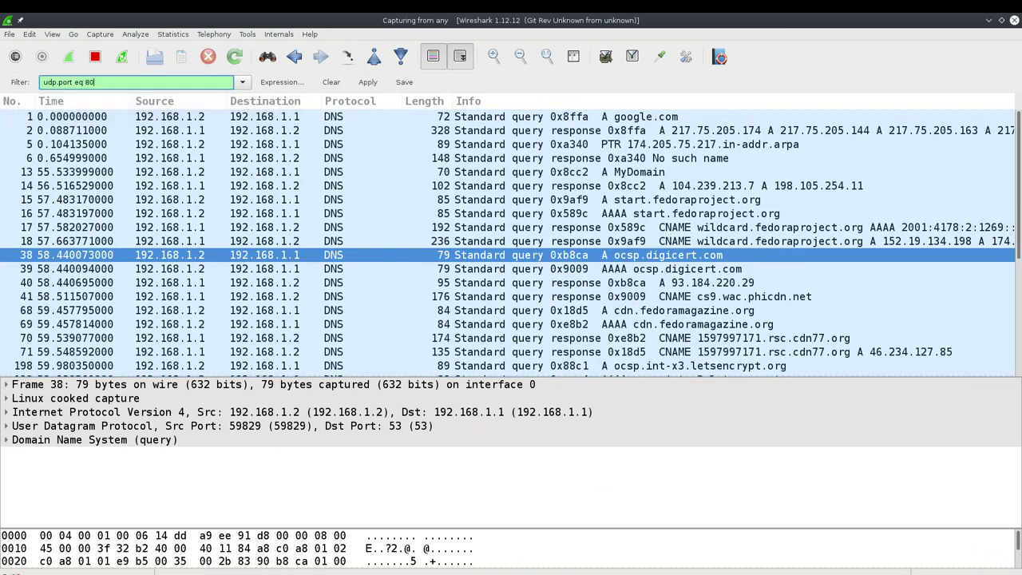
pyautogui.press('Return')
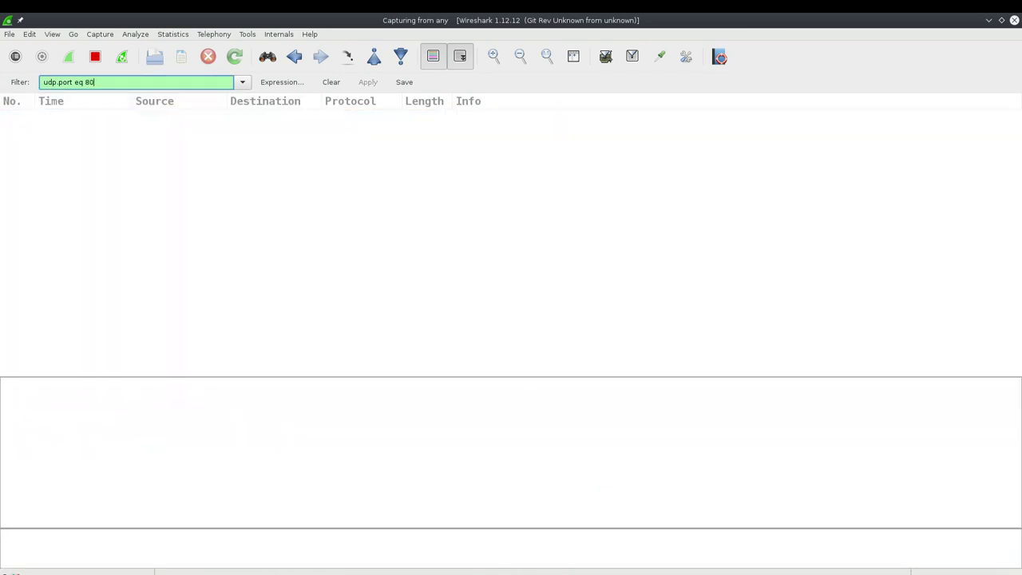
# Change the protocol in the display filter to tcp and apply tcp.port eq 80
pyautogui.click(56, 83)
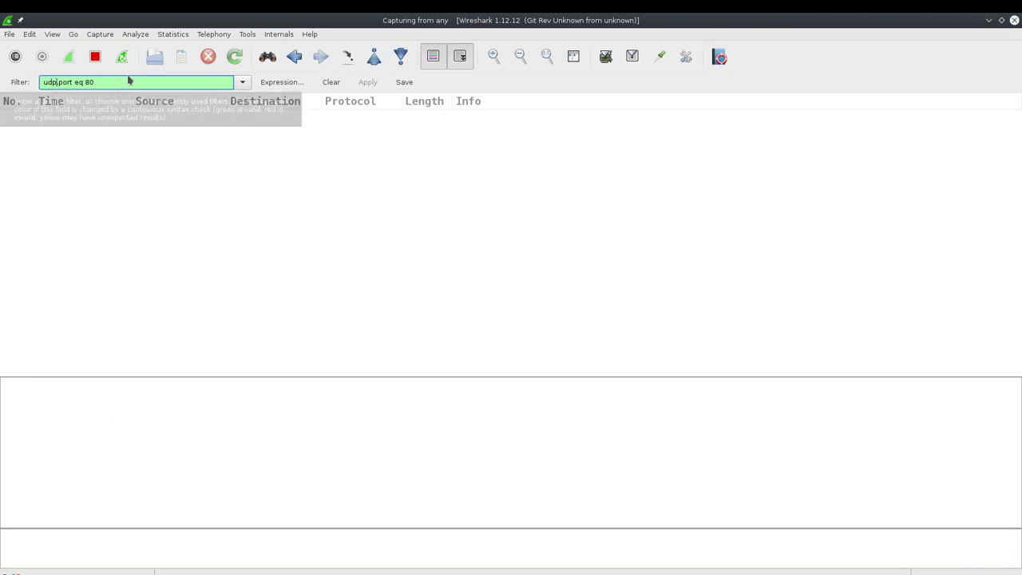
pyautogui.press('BackSpace')
pyautogui.press('BackSpace')
pyautogui.press('BackSpace')
pyautogui.write('t')
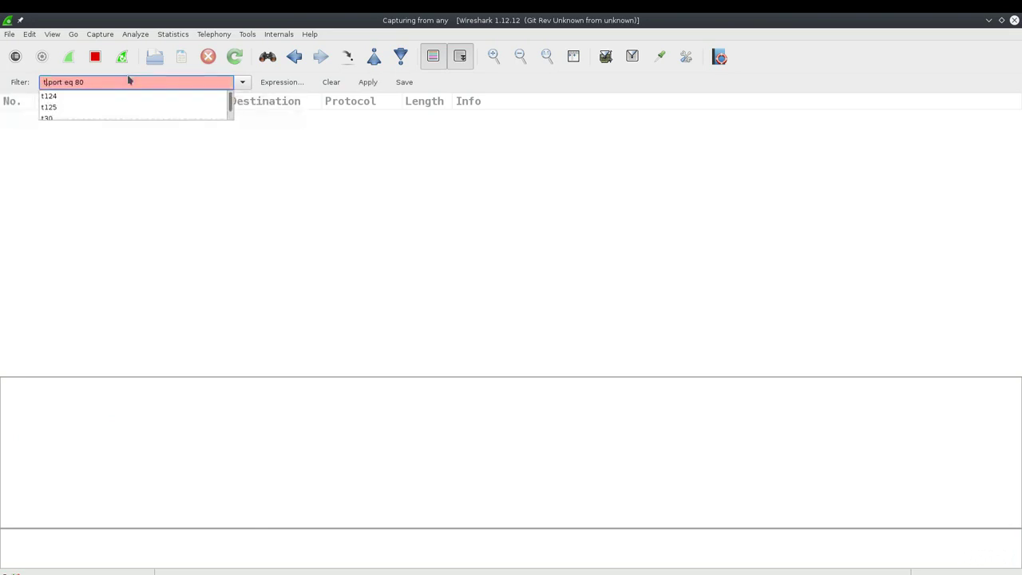
pyautogui.write('cp')
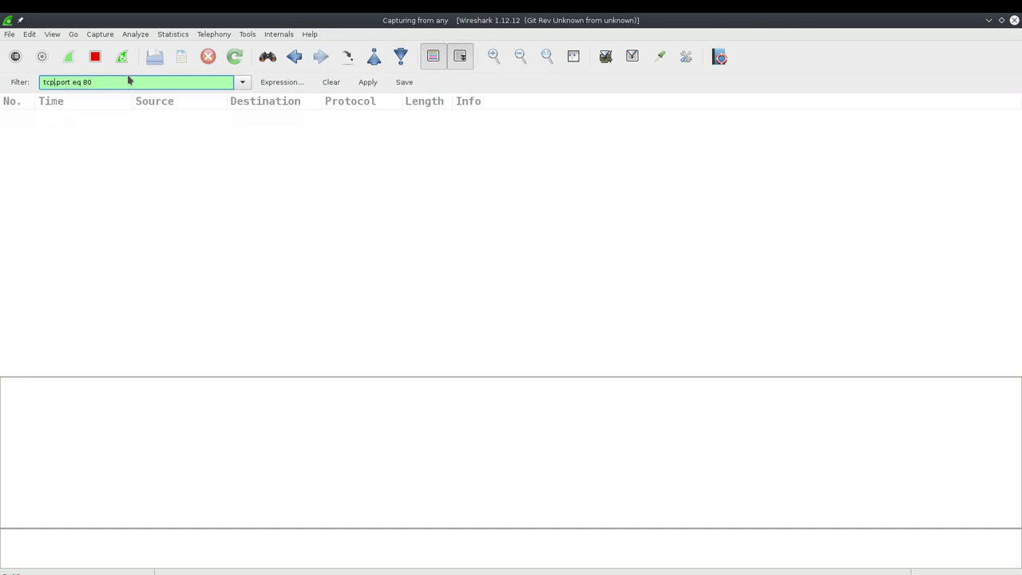
pyautogui.press('Return')
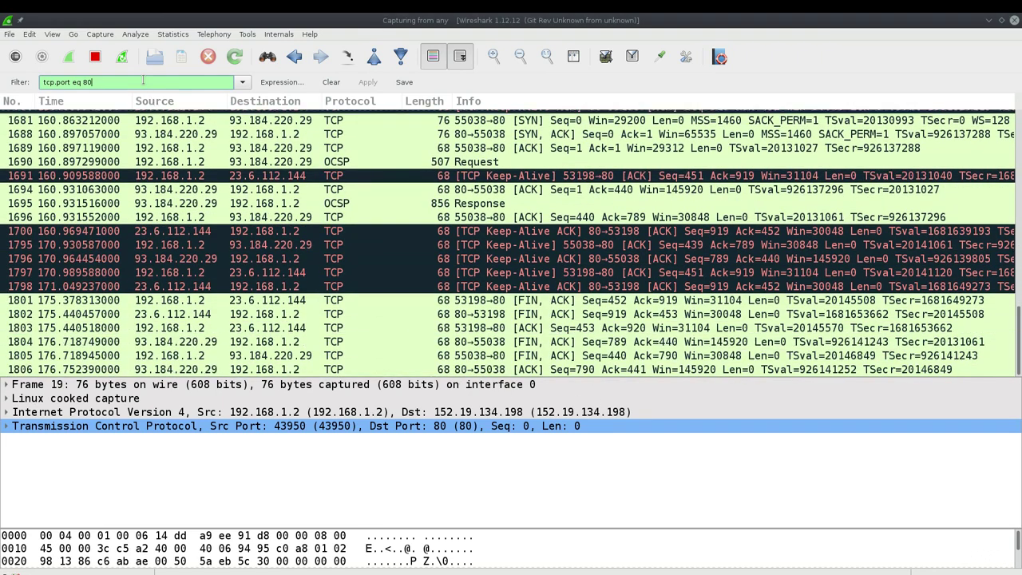
# Change the display filter to udp.port eq 53 and apply it to the captured packets
pyautogui.click(143, 82)
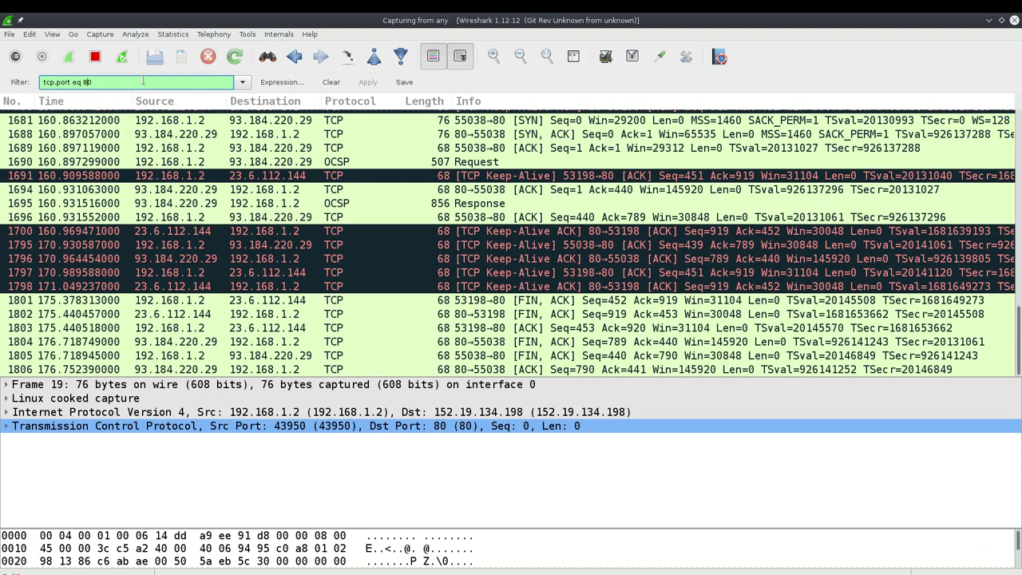
pyautogui.press('BackSpace')
pyautogui.press('BackSpace')
pyautogui.press('BackSpace')
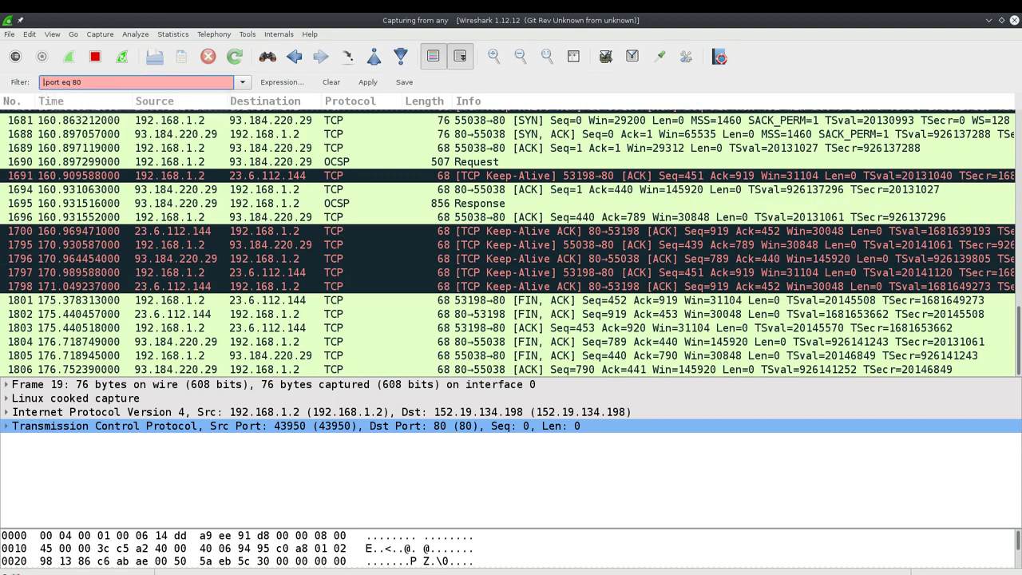
pyautogui.write('udp')
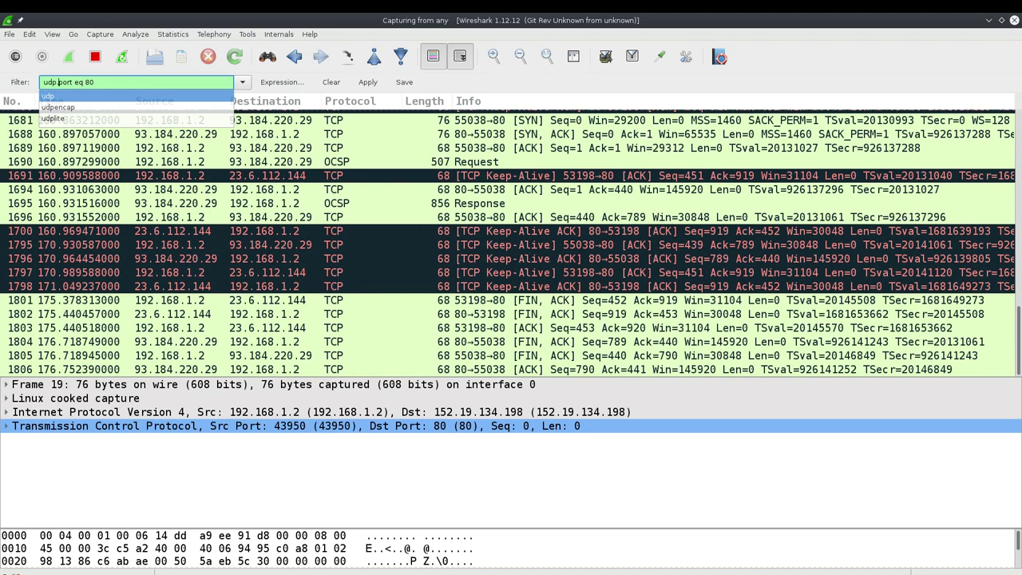
pyautogui.press('BackSpace')
pyautogui.press('BackSpace')
pyautogui.write('53')
pyautogui.press('Return')
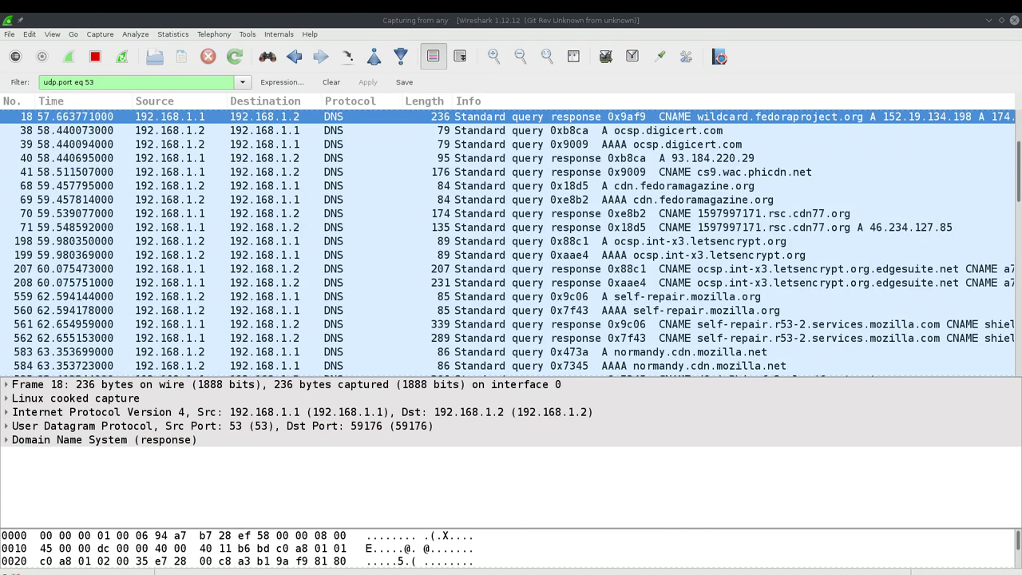
pyautogui.scroll(-20, 720, 224)
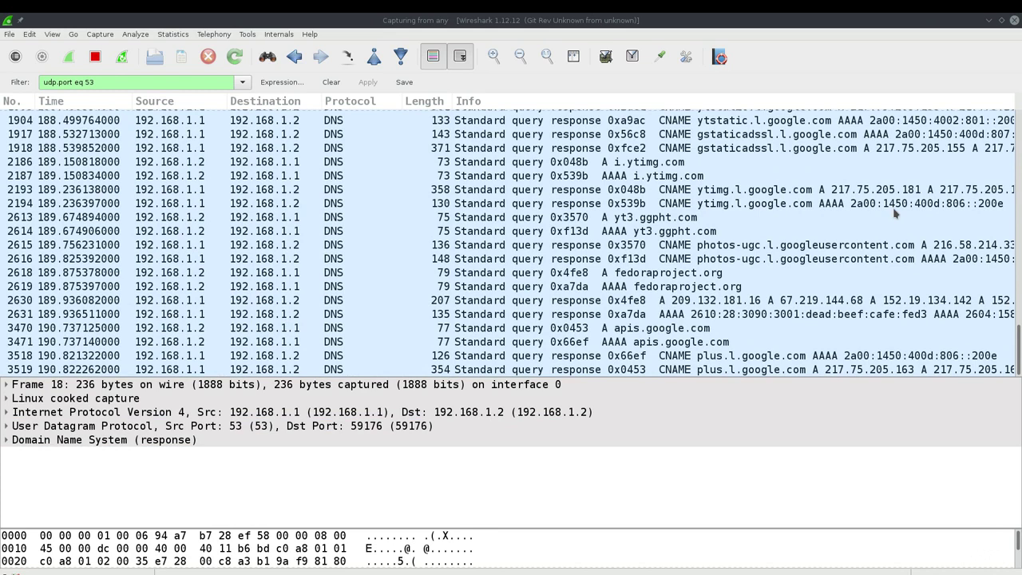
pyautogui.scroll(1, 869, 309)
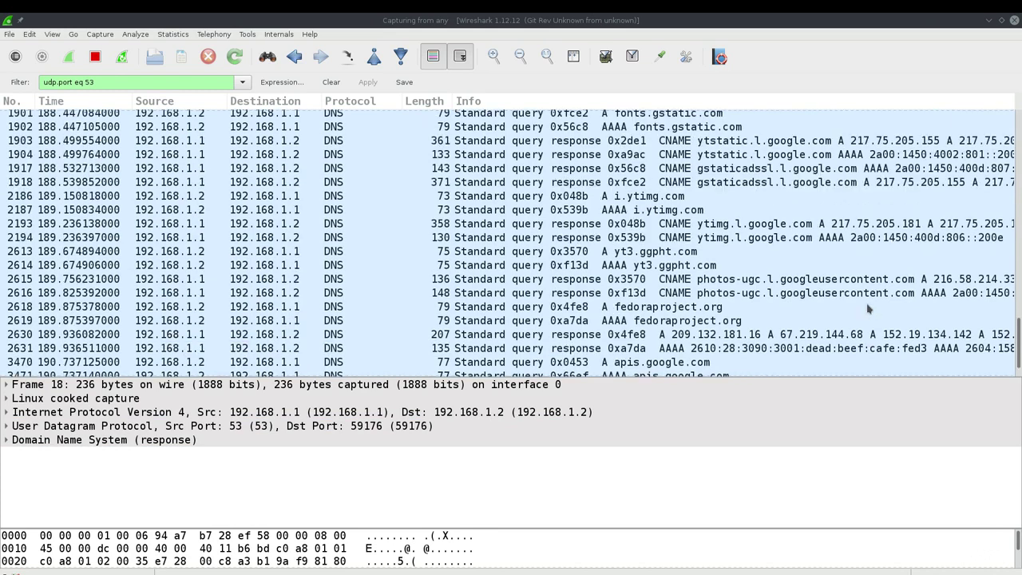
pyautogui.scroll(2, 869, 309)
pyautogui.scroll(1, 745, 225)
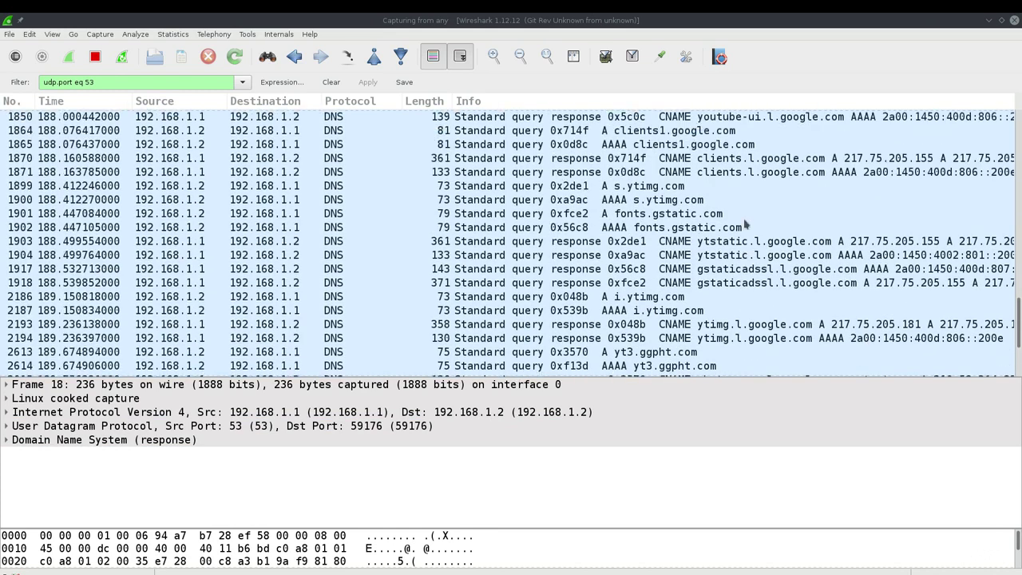
pyautogui.scroll(1, 745, 225)
pyautogui.click(768, 137)
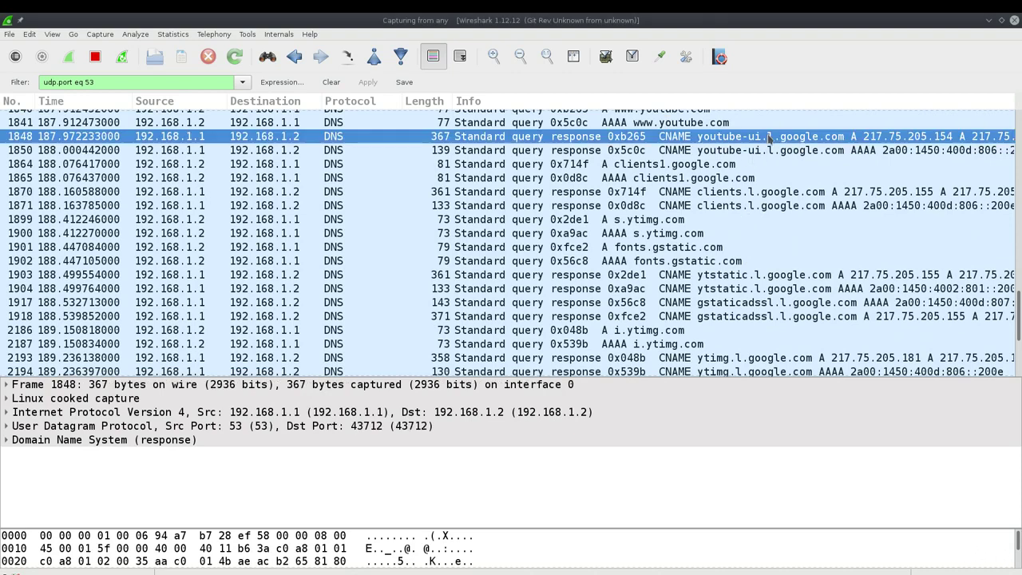
pyautogui.scroll(4, 754, 162)
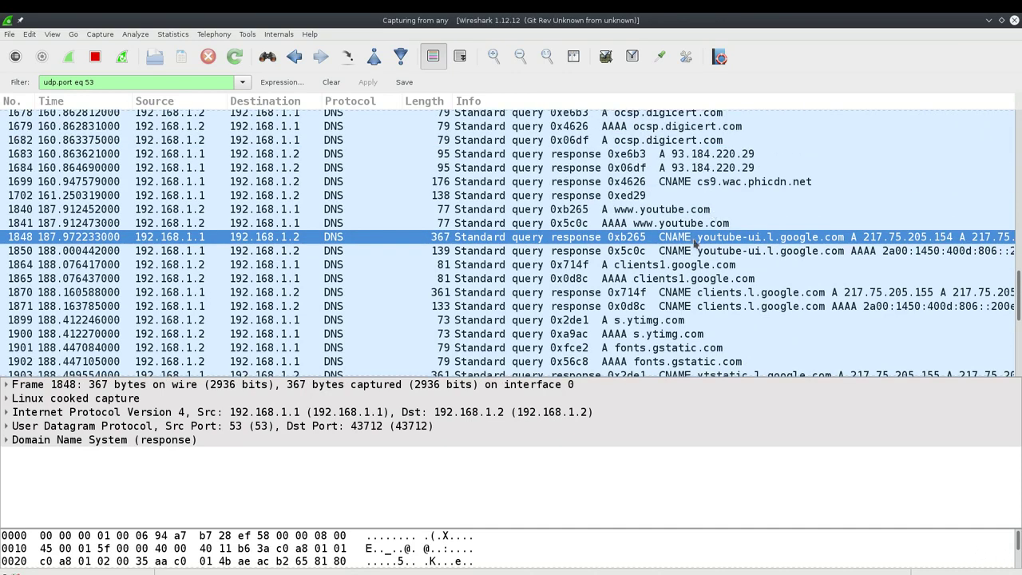
pyautogui.scroll(1, 711, 229)
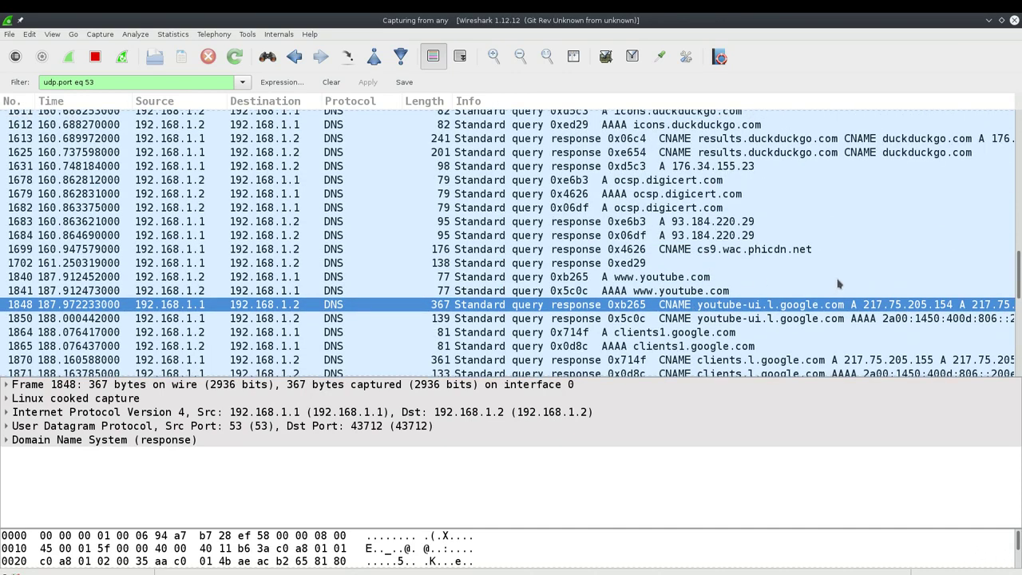
pyautogui.scroll(-6, 766, 291)
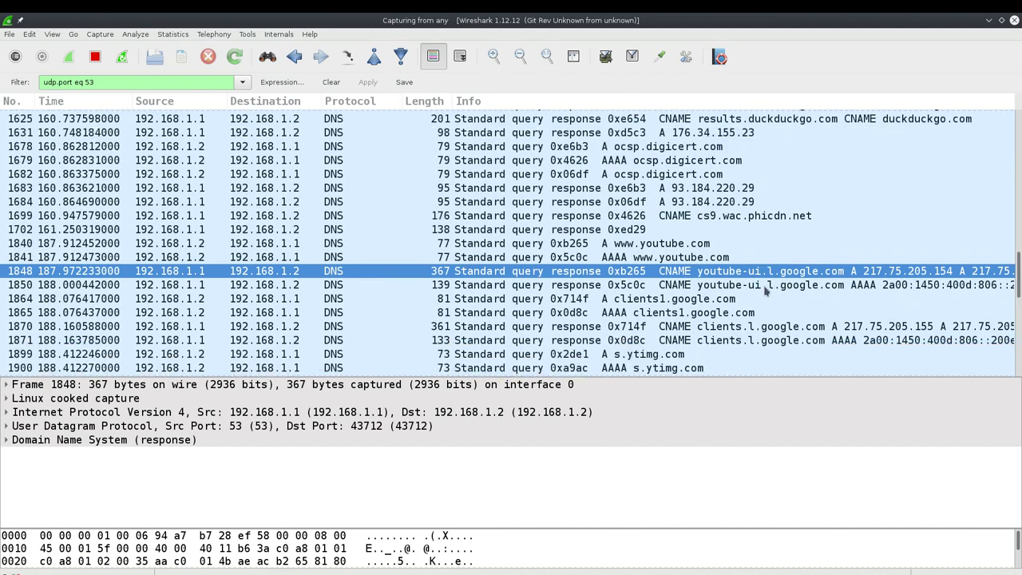
pyautogui.scroll(-7, 765, 291)
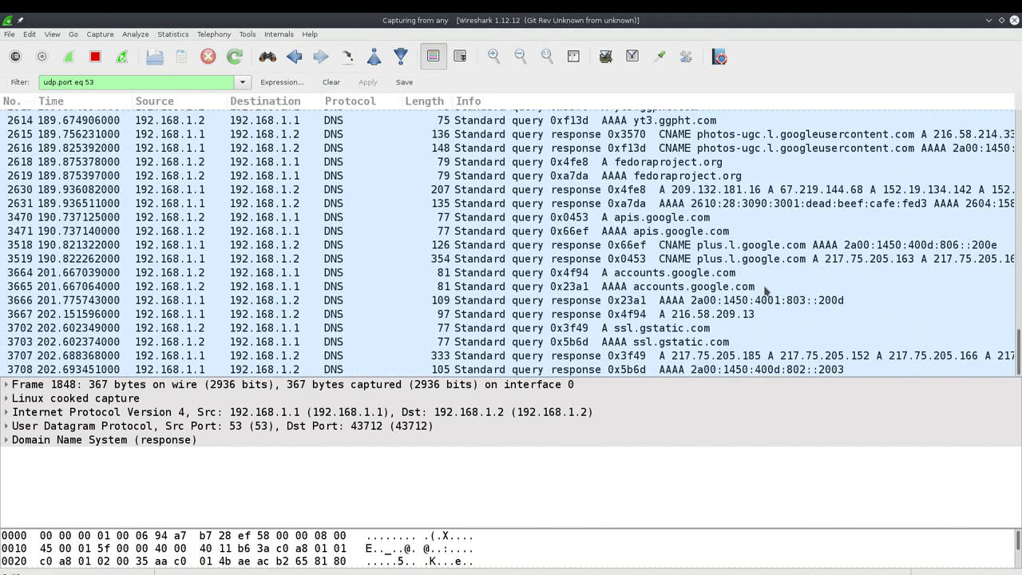
pyautogui.scroll(10, 929, 237)
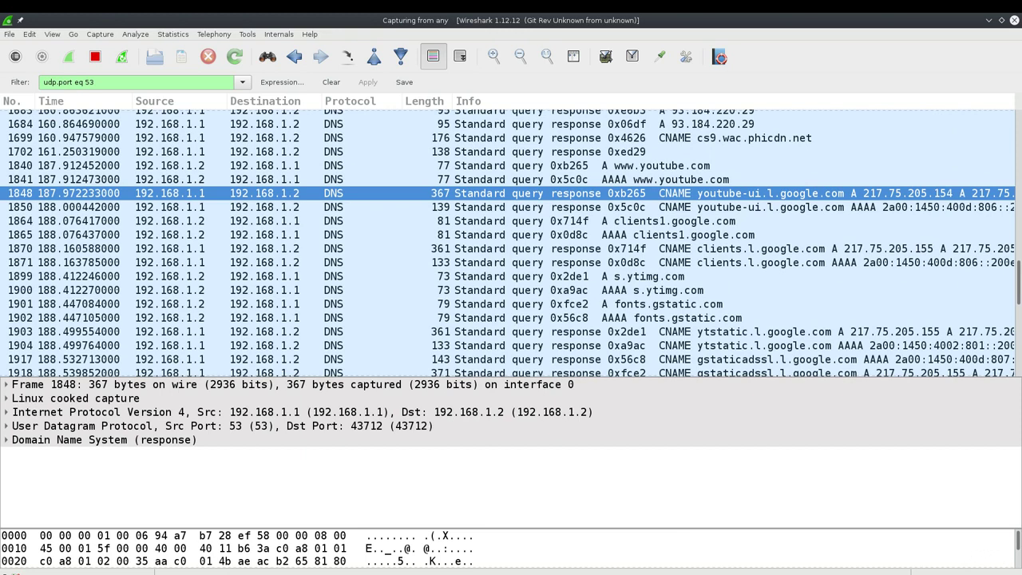
pyautogui.click(116, 82)
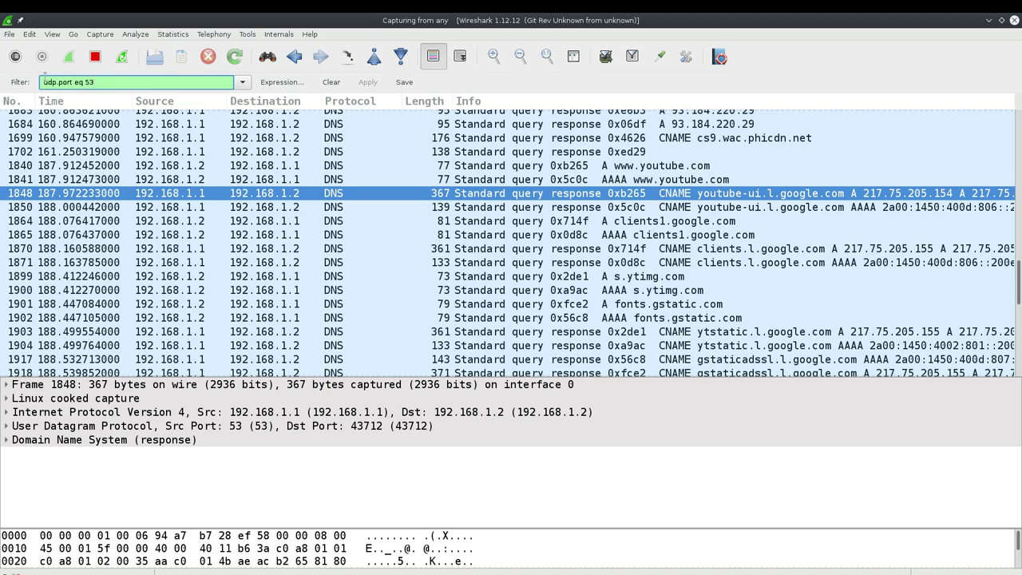
pyautogui.press('BackSpace')
pyautogui.press('BackSpace')
pyautogui.press('BackSpace')
pyautogui.press('BackSpace')
pyautogui.press('BackSpace')
pyautogui.press('BackSpace')
pyautogui.press('BackSpace')
pyautogui.press('BackSpace')
pyautogui.press('BackSpace')
pyautogui.press('BackSpace')
pyautogui.press('BackSpace')
pyautogui.press('BackSpace')
pyautogui.press('BackSpace')
pyautogui.press('BackSpace')
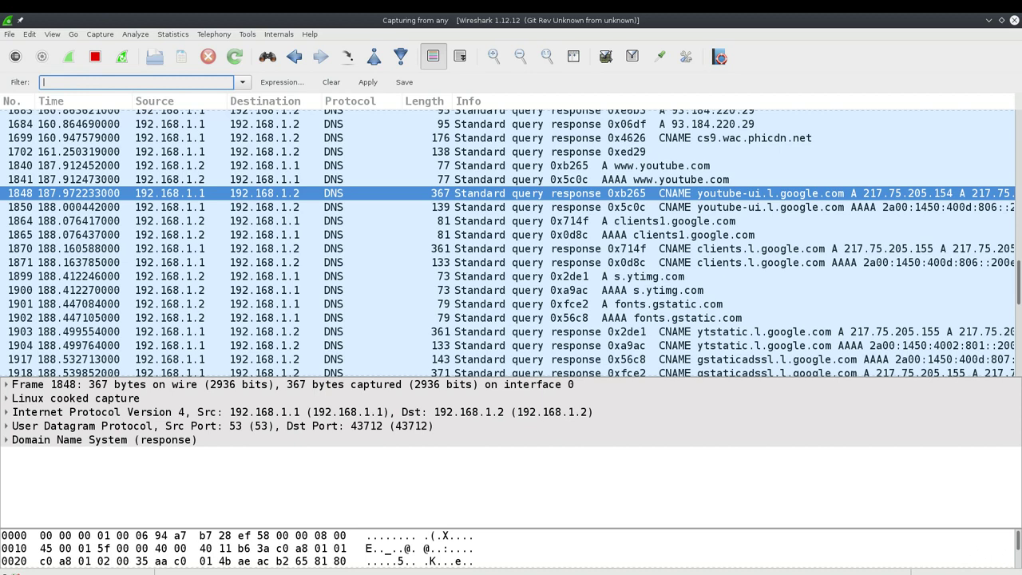
pyautogui.write('ip.')
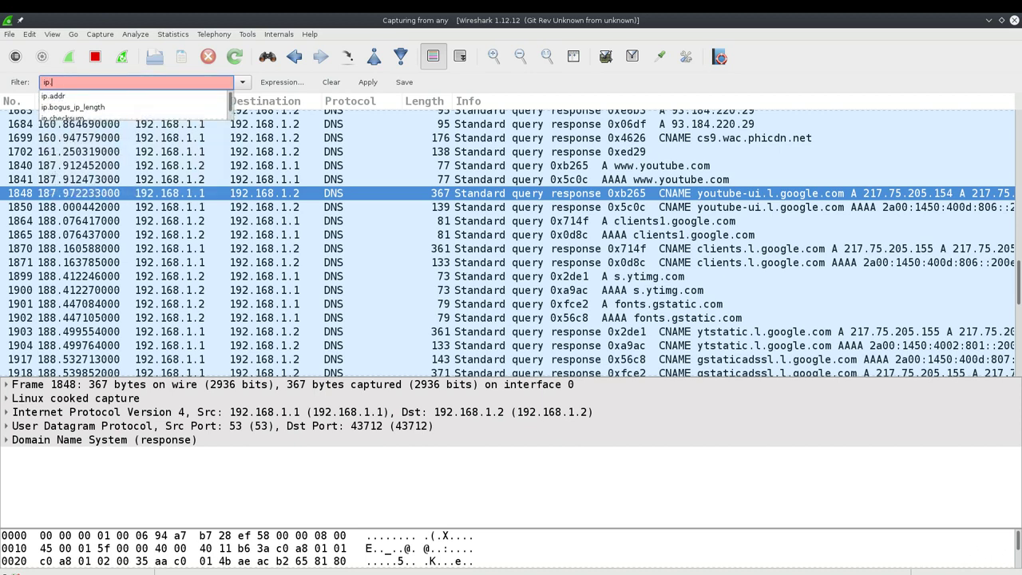
pyautogui.write('sr')
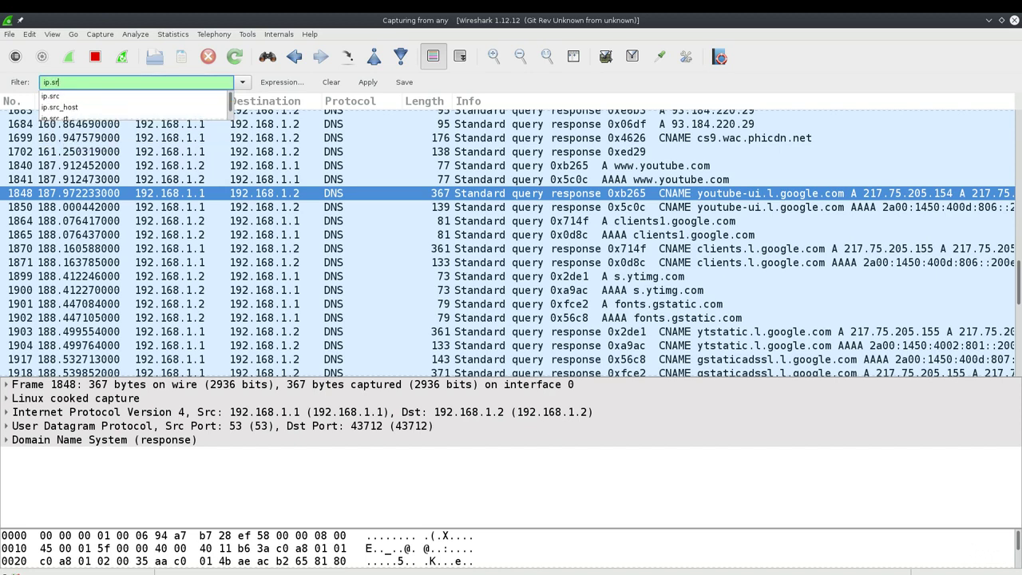
pyautogui.press('BackSpace')
pyautogui.press('BackSpace')
pyautogui.write('dst ==')
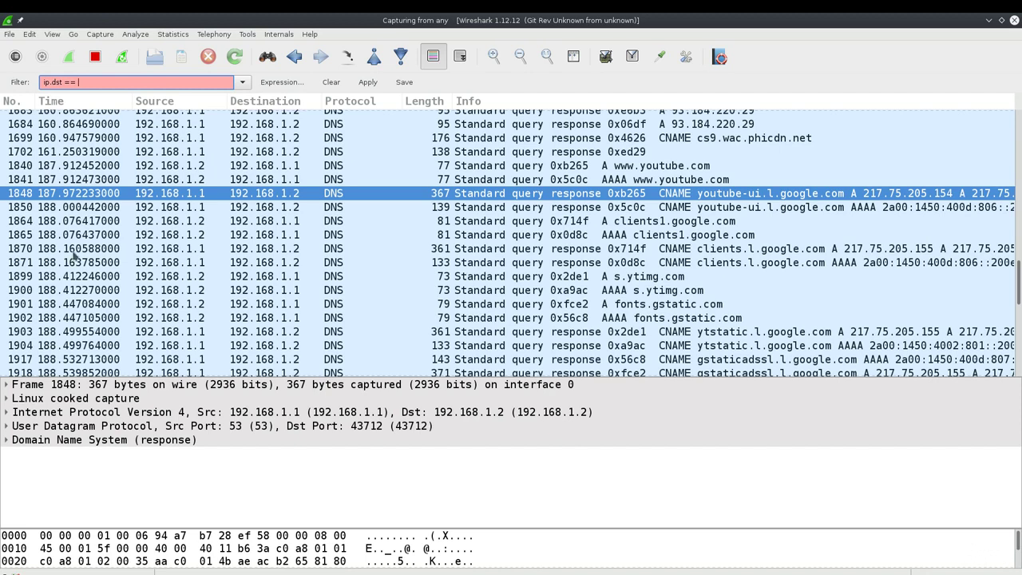
pyautogui.scroll(-12, 240, 236)
pyautogui.scroll(20, 240, 236)
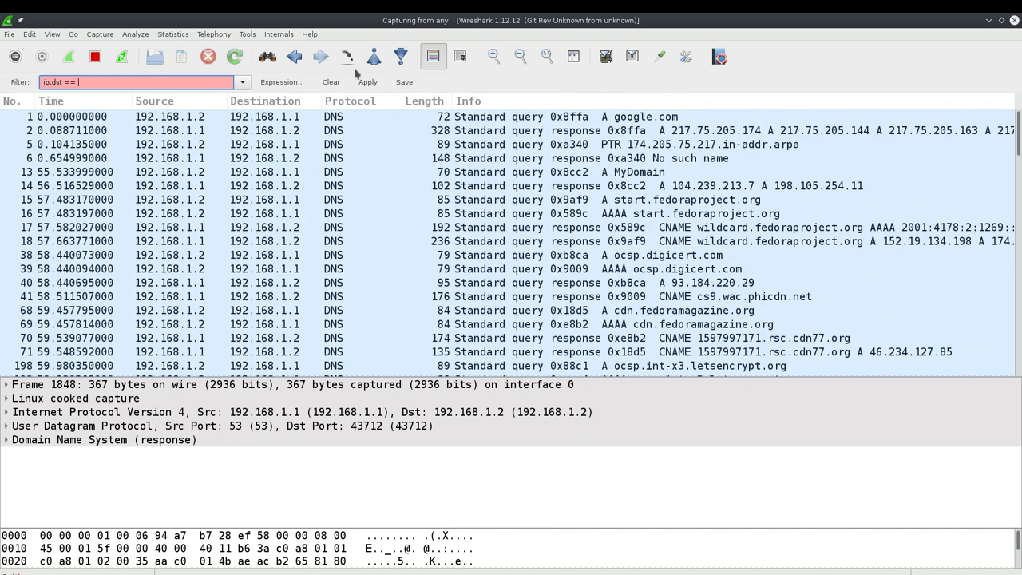
# Clear the current filter to list all packets, and apply the display filter ip.dst == 54.229.105.92
pyautogui.click(331, 82)
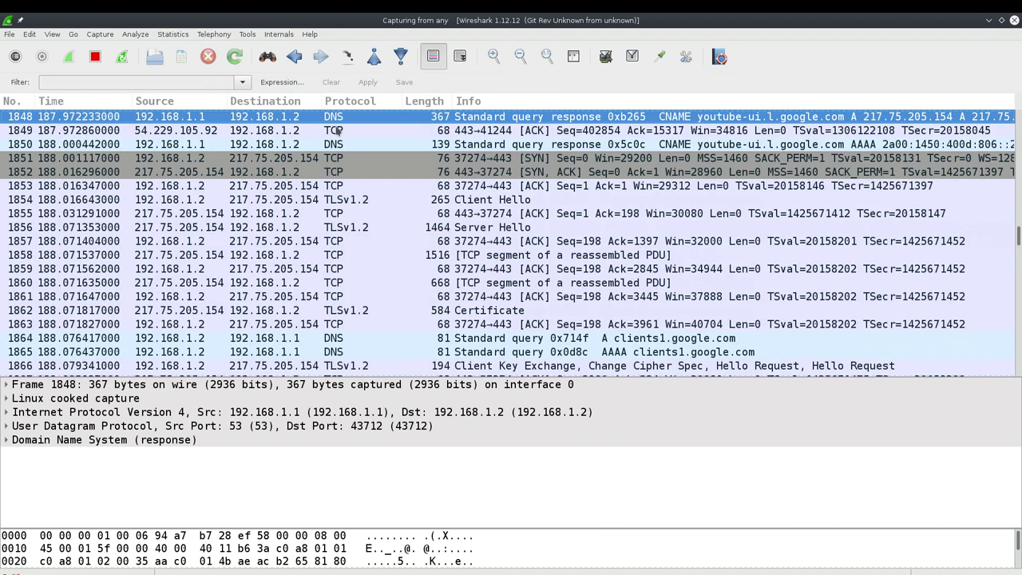
pyautogui.click(117, 82)
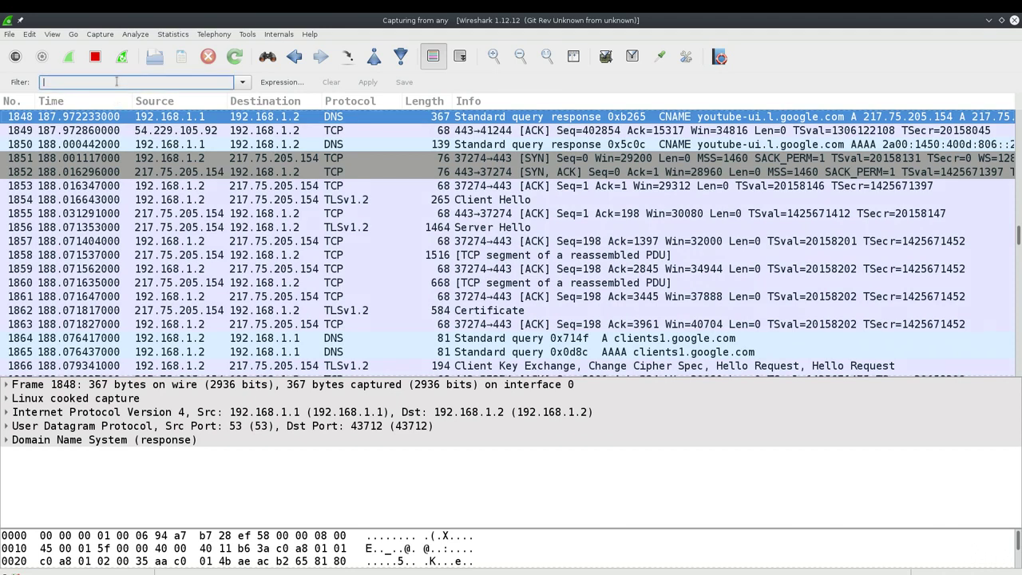
pyautogui.write('ip.ds')
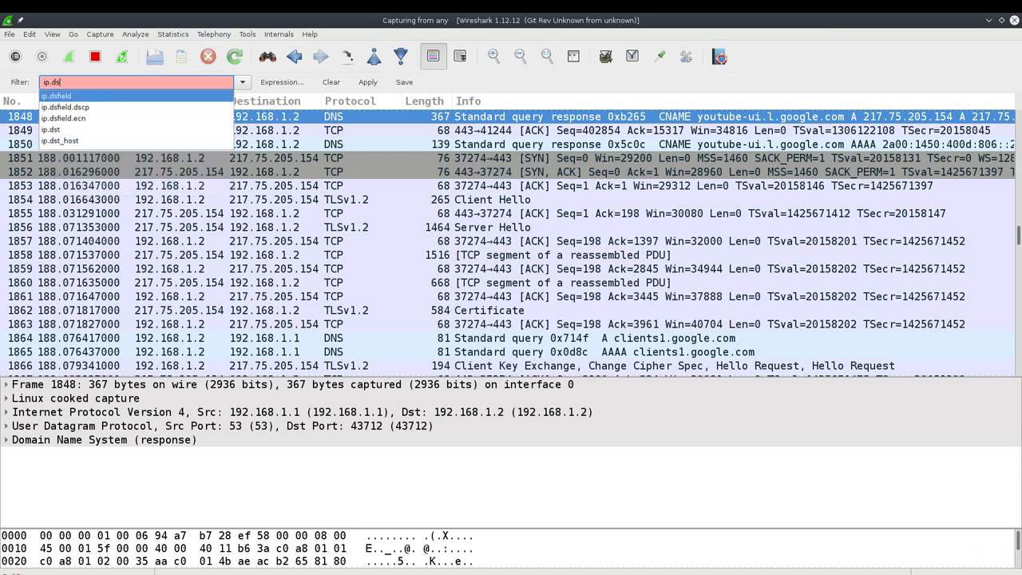
pyautogui.write('t ==')
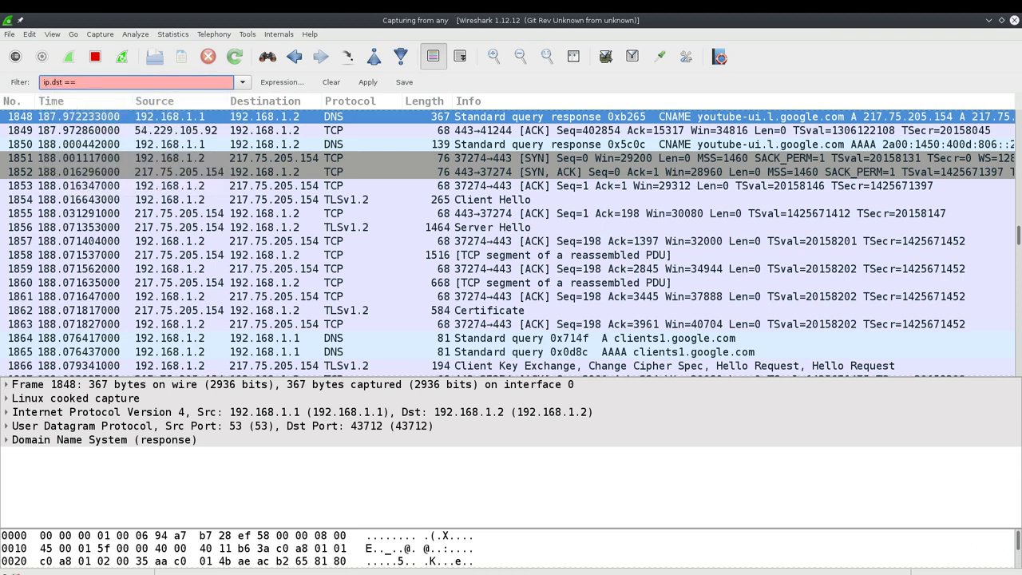
pyautogui.write(' 54.229.105.92')
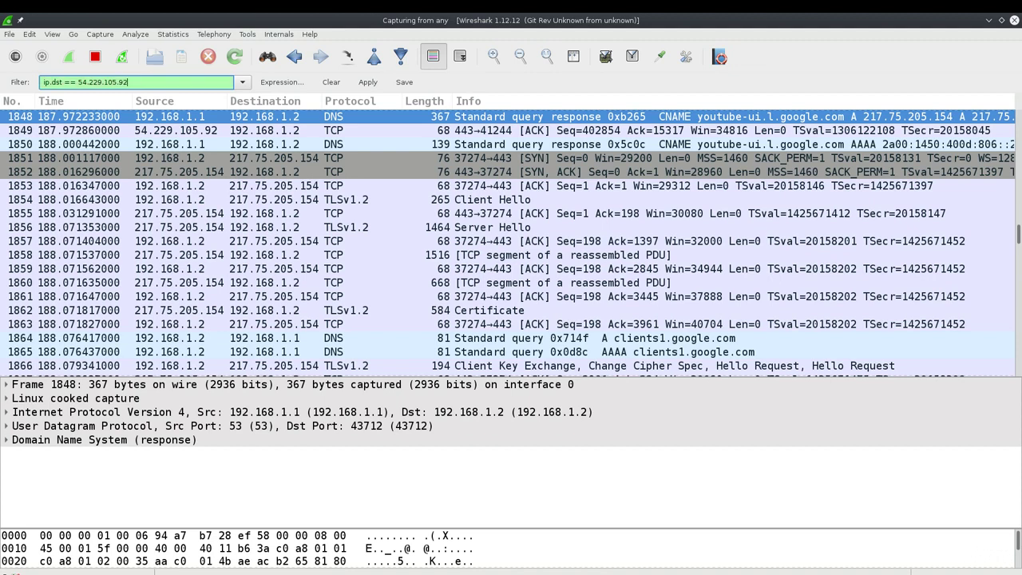
pyautogui.press('Return')
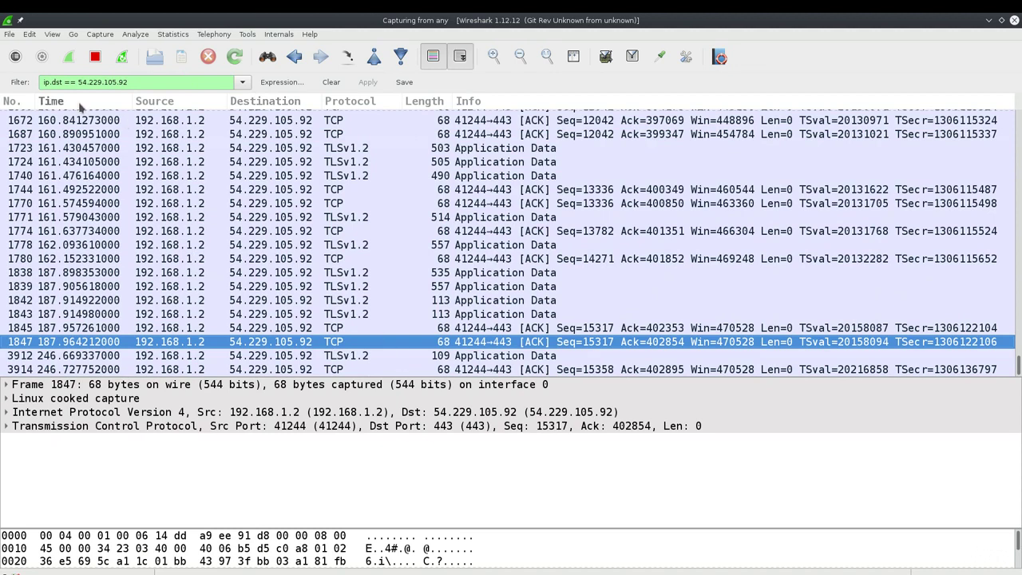
# Examine the filtered TCP and TLSv1.2 packets sent to 54.229.105.92, including their source, destination and info columns
pyautogui.scroll(20, 300, 240)
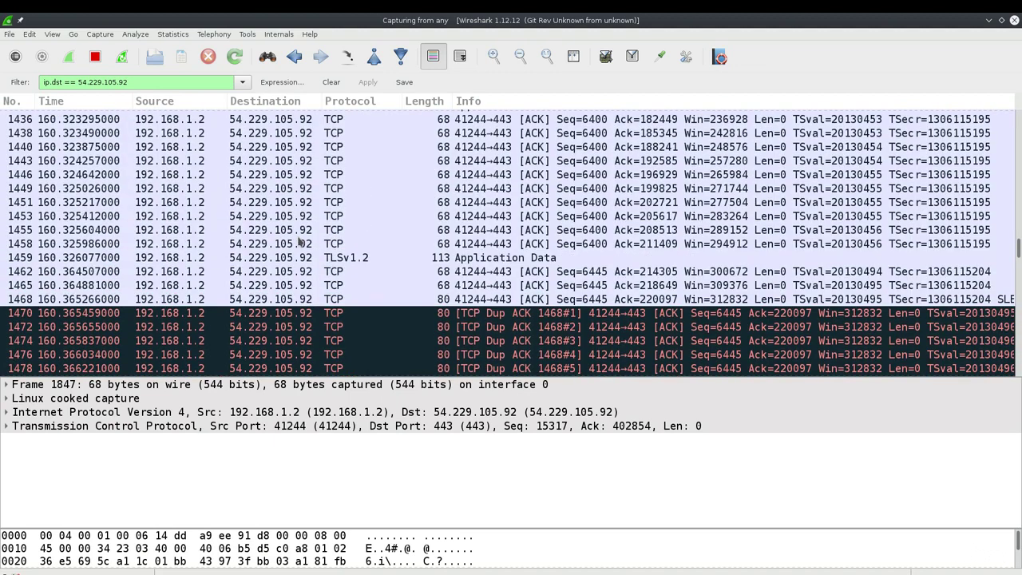
pyautogui.scroll(20, 279, 306)
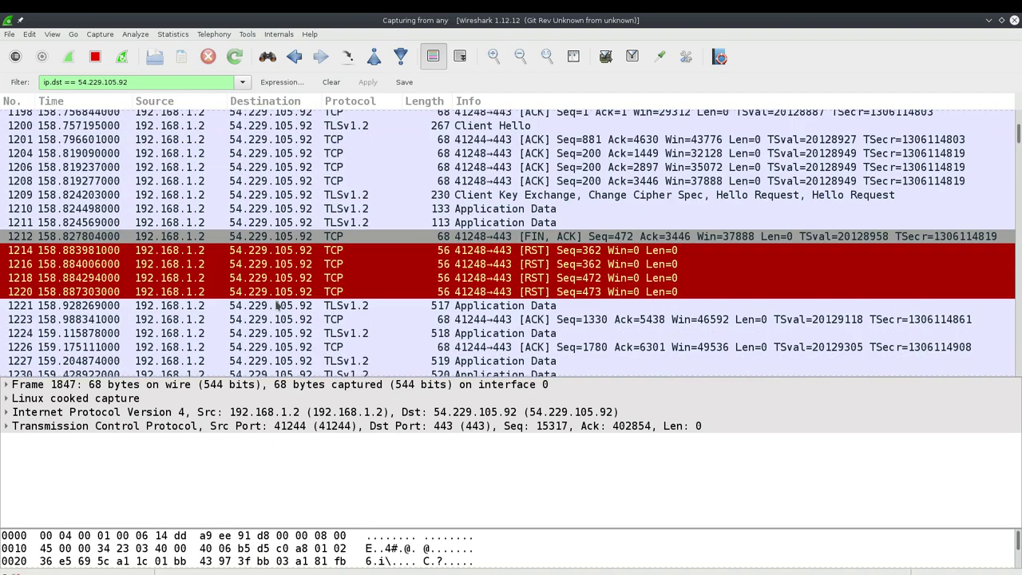
pyautogui.scroll(4, 278, 306)
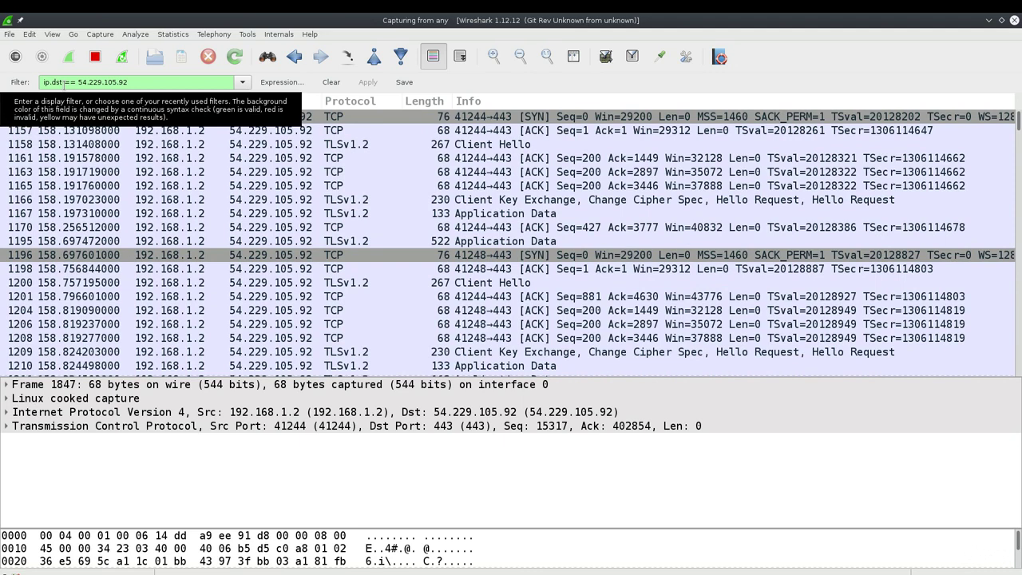
pyautogui.scroll(-10, 184, 152)
pyautogui.scroll(-4, 183, 152)
pyautogui.scroll(1, 184, 152)
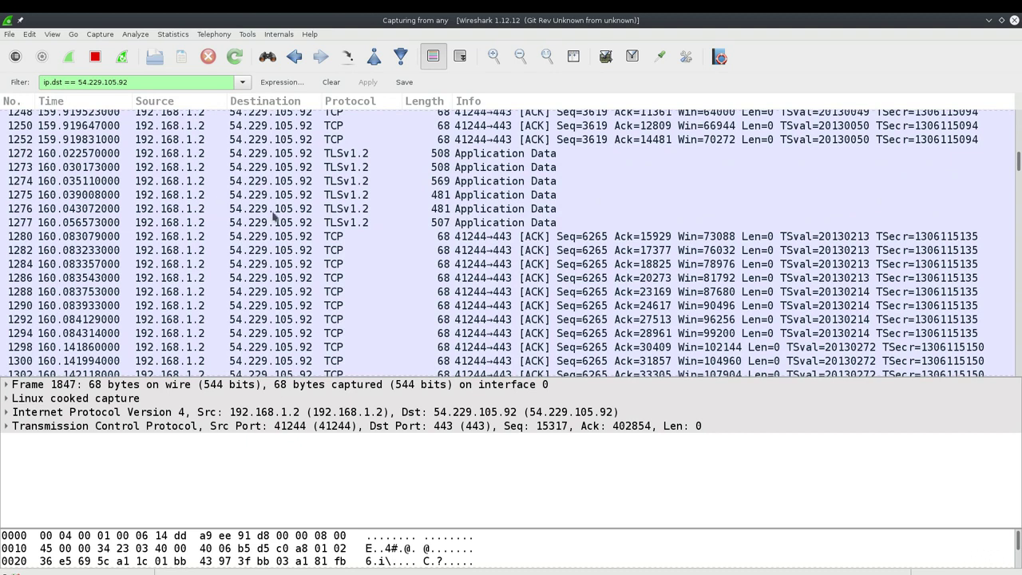
pyautogui.scroll(-15, 274, 216)
pyautogui.scroll(-10, 274, 215)
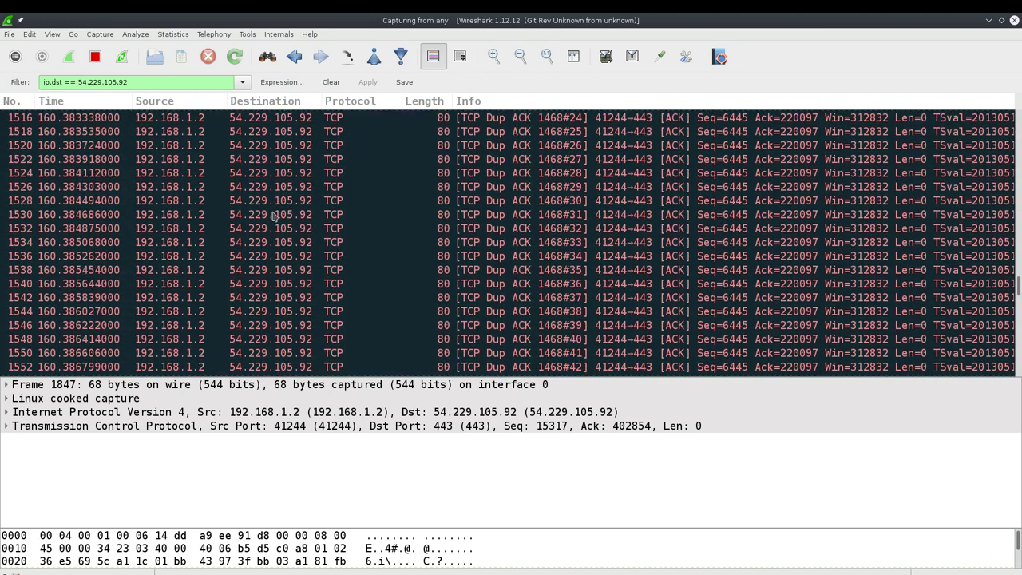
pyautogui.scroll(-5, 274, 216)
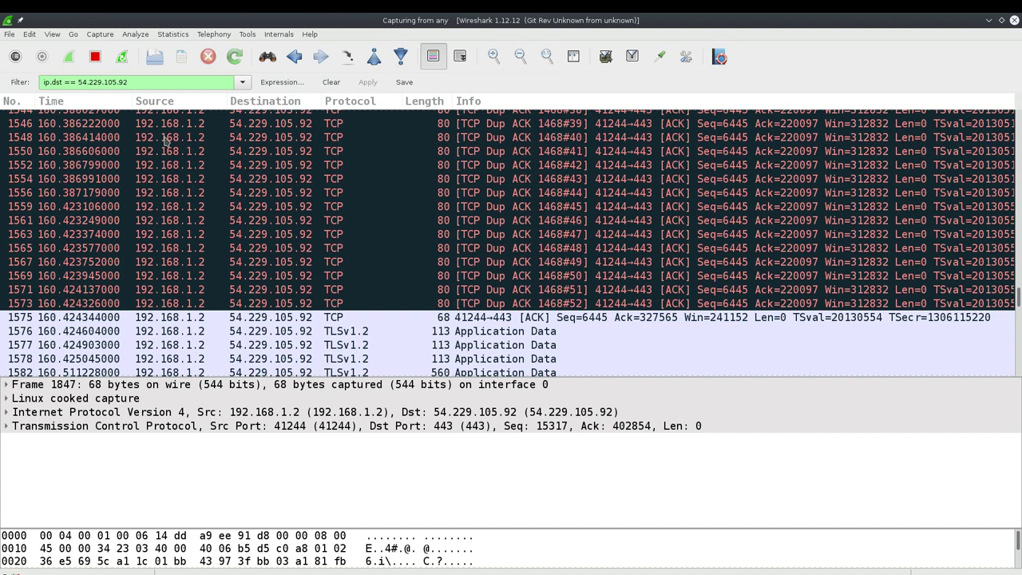
pyautogui.click(8, 34)
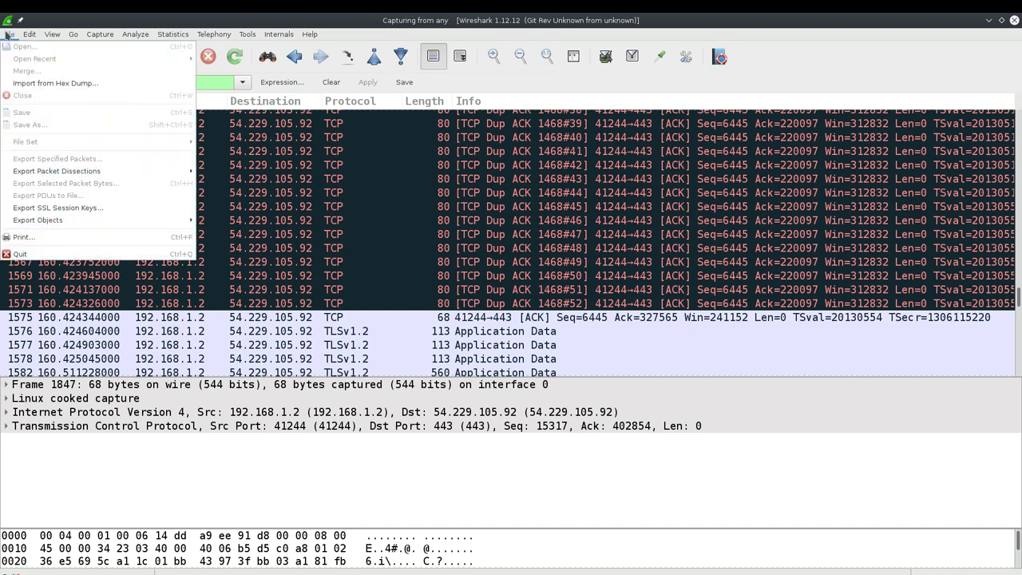
pyautogui.click(275, 168)
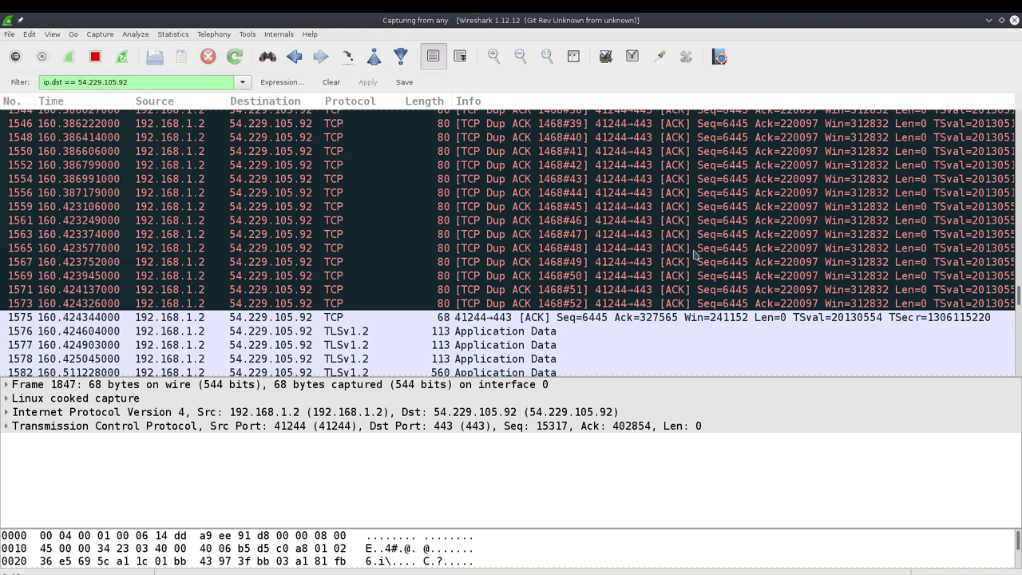
pyautogui.click(9, 36)
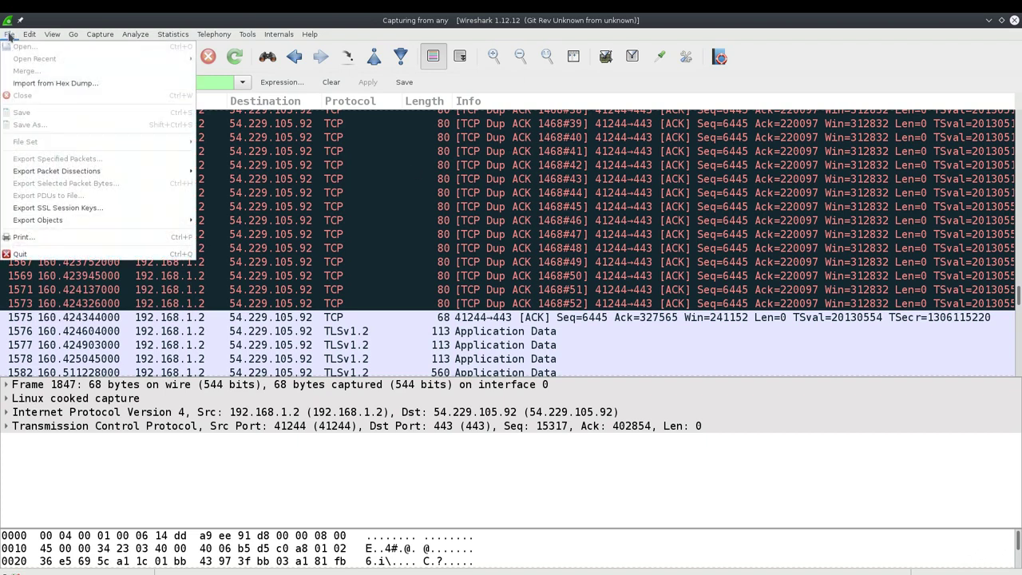
pyautogui.click(405, 242)
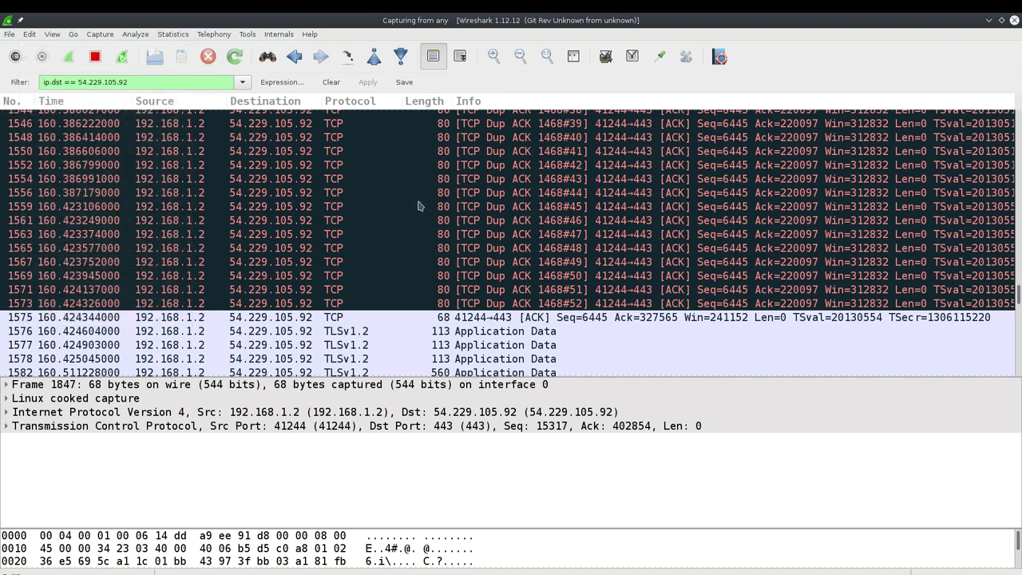
# Restore the maximized Wireshark window to a smaller size and move it lower on the desktop, bringing the Konsole terminal to the front
pyautogui.doubleClick(533, 27)
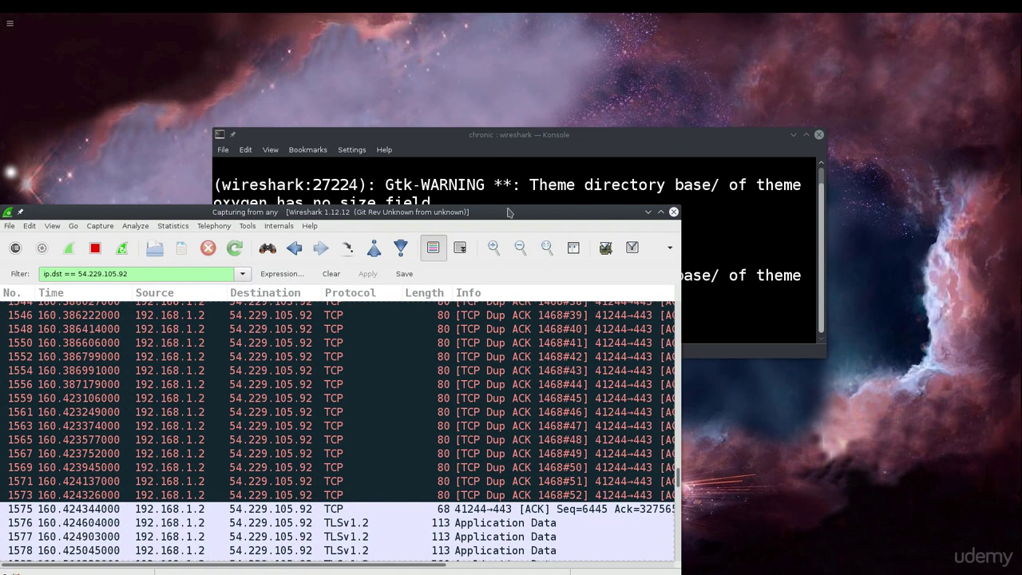
pyautogui.moveTo(478, 212); pyautogui.dragTo(668, 341)
pyautogui.moveTo(496, 189); pyautogui.dragTo(548, 240)
pyautogui.moveTo(419, 258); pyautogui.dragTo(587, 325)
pyautogui.click(594, 280)
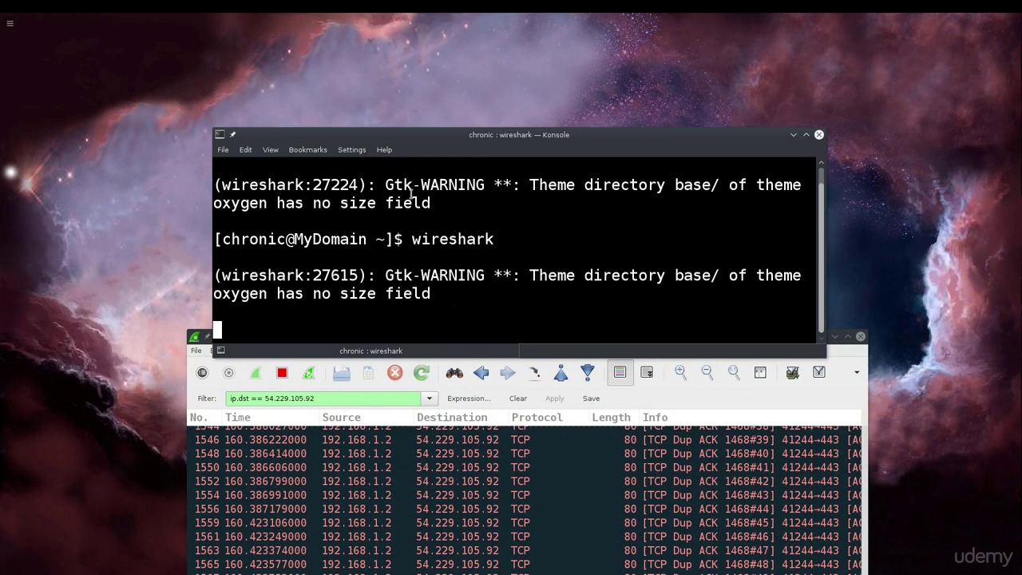
# Arrange the Konsole terminal above the Wireshark window so both can be seen, and bring the Wireshark capture back to the front
pyautogui.moveTo(420, 204); pyautogui.dragTo(418, 190)
pyautogui.moveTo(667, 337); pyautogui.dragTo(655, 152)
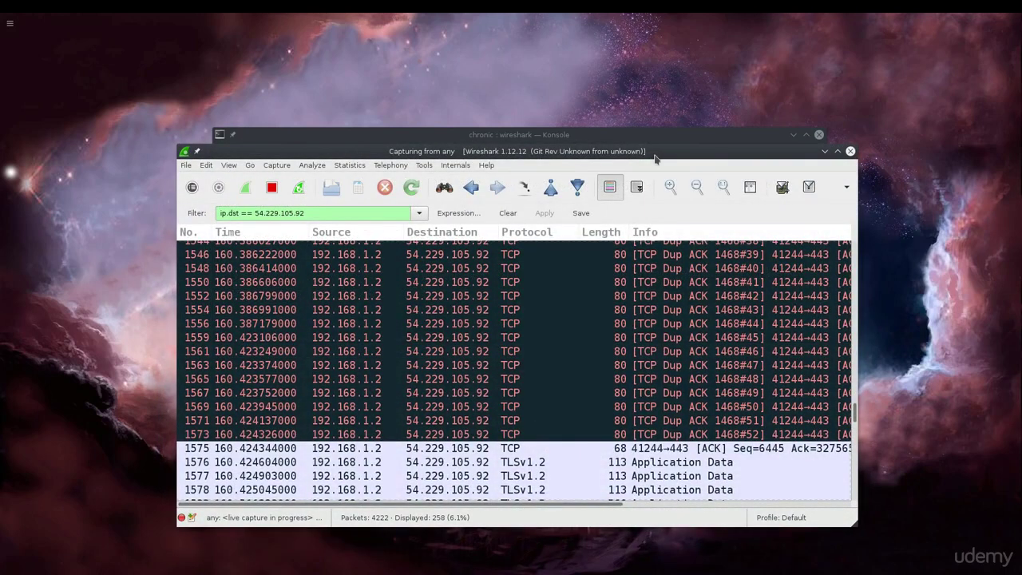
pyautogui.moveTo(655, 155); pyautogui.dragTo(633, 250)
pyautogui.click(540, 200)
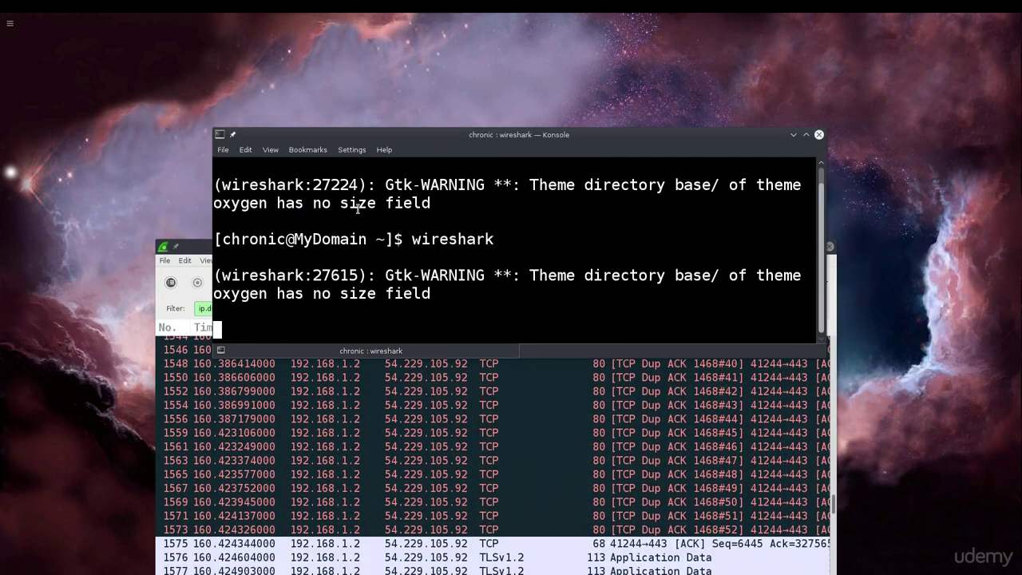
pyautogui.moveTo(213, 204); pyautogui.dragTo(284, 206)
pyautogui.click(569, 294)
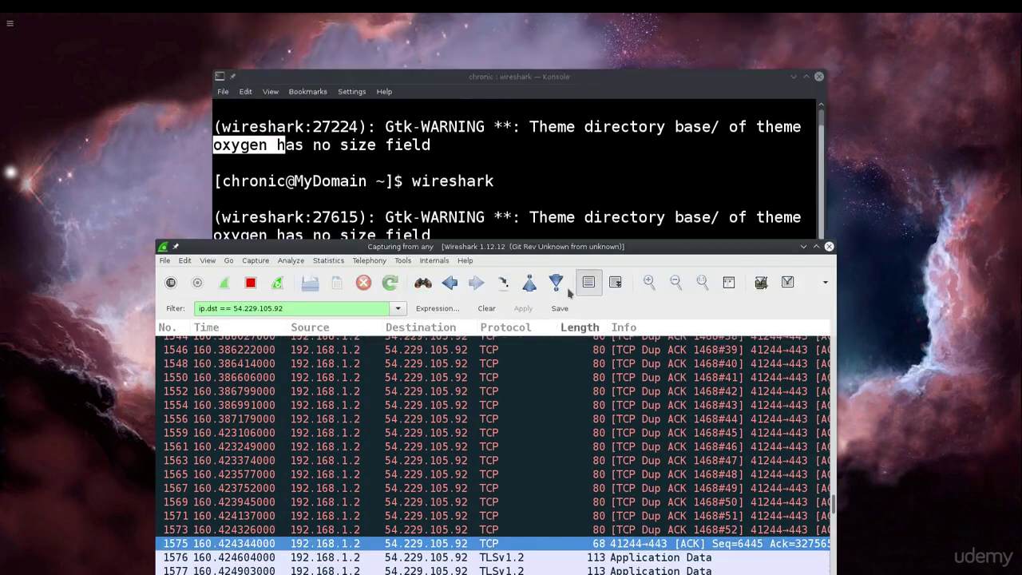